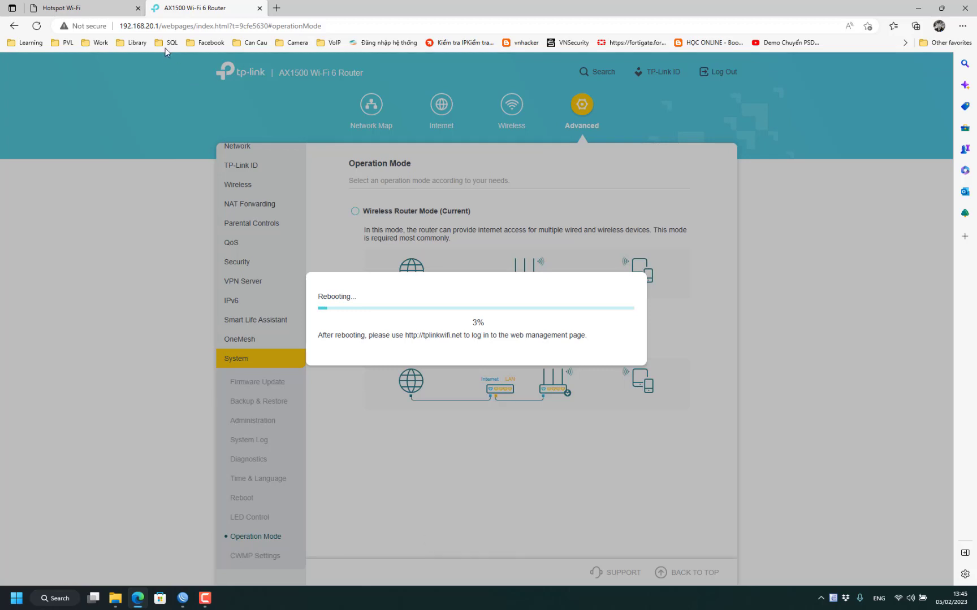
- After the reboot, confirm tplinkwifi.net reports the computer isn't on the TP-Link network, then bring up Run
{"action": "left_click", "coordinate": [159, 26]}
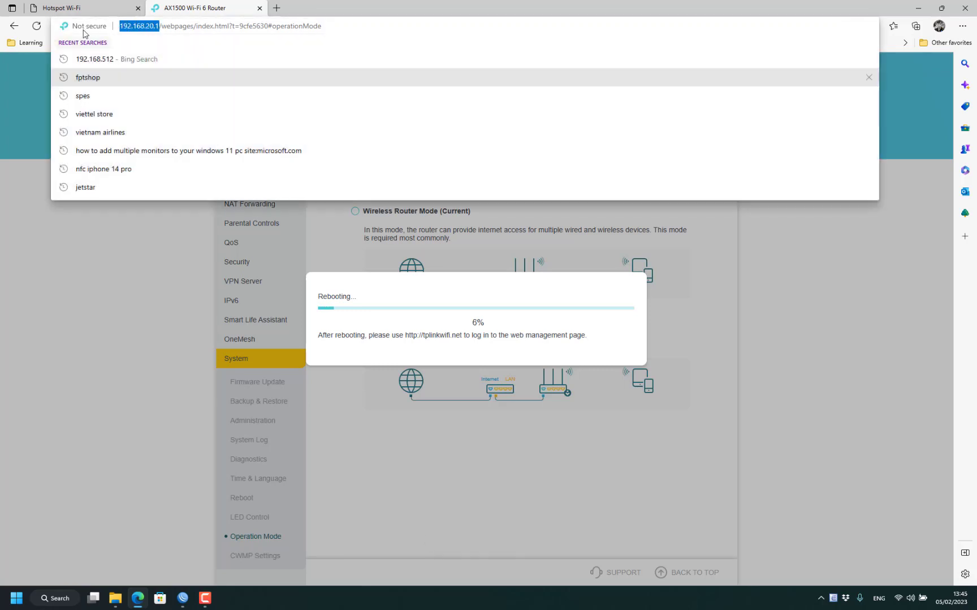
{"action": "left_click", "coordinate": [93, 410]}
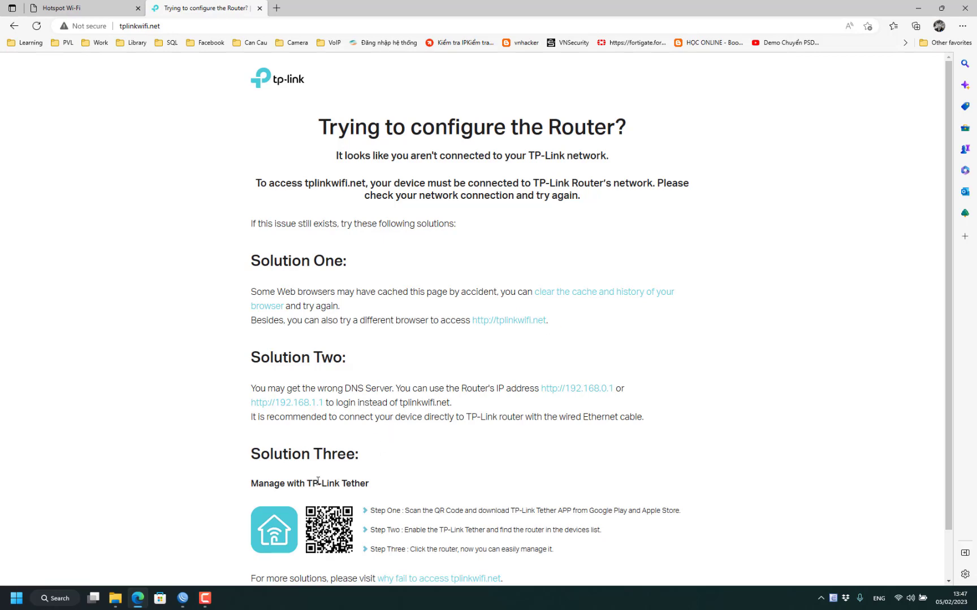
{"action": "key", "text": "super+r"}
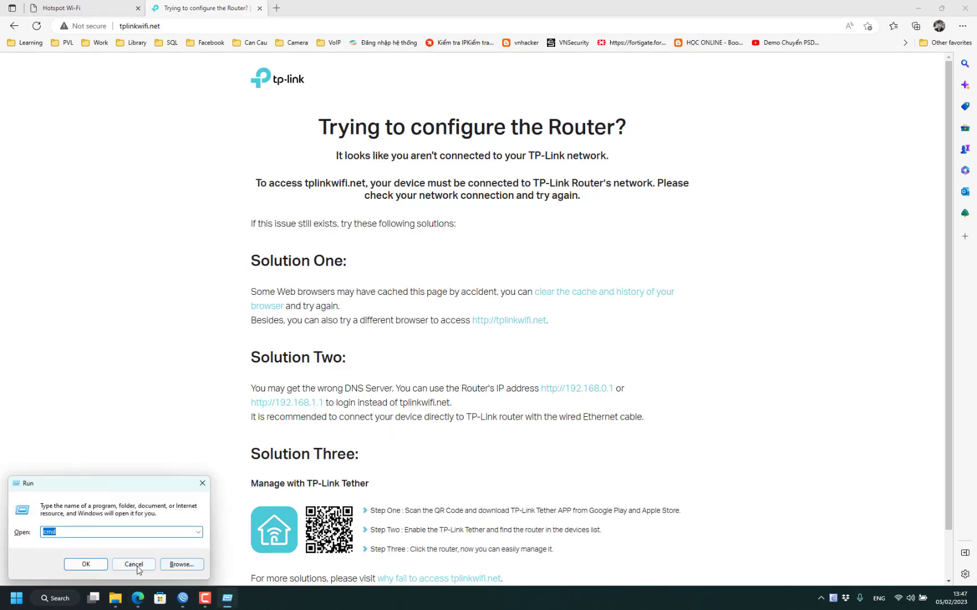
- Cancel Run and view the Wi-Fi adapter's connection details in Network Connections
{"action": "left_click", "coordinate": [133, 565]}
{"action": "key", "text": "super+d"}
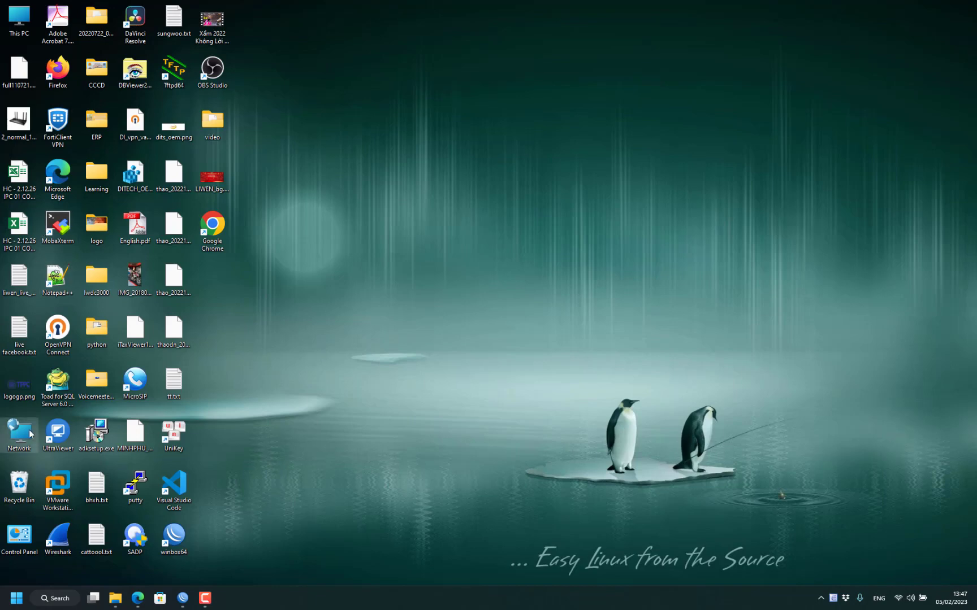
{"action": "right_click", "coordinate": [23, 425]}
{"action": "left_click", "coordinate": [61, 424]}
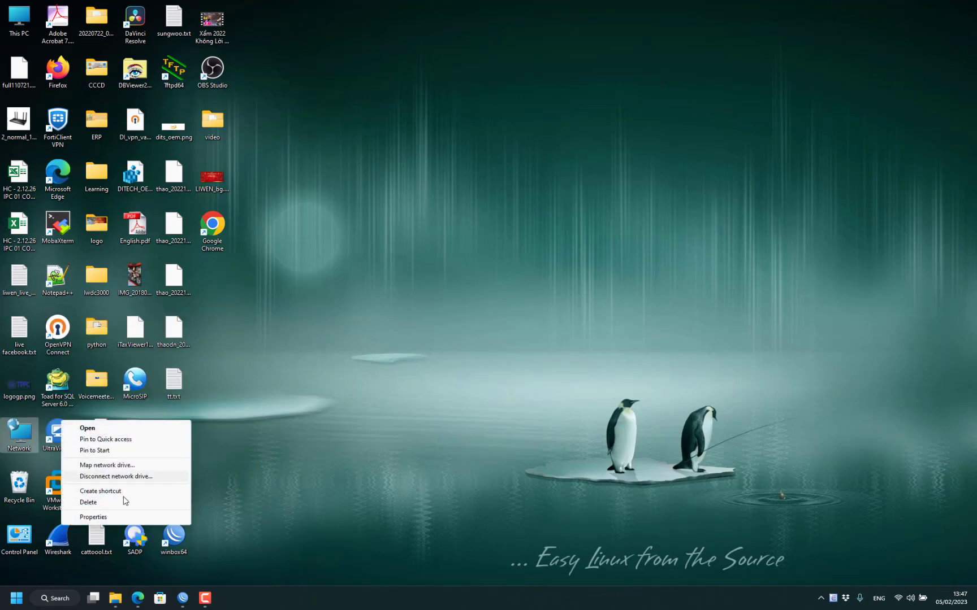
{"action": "left_click", "coordinate": [71, 518]}
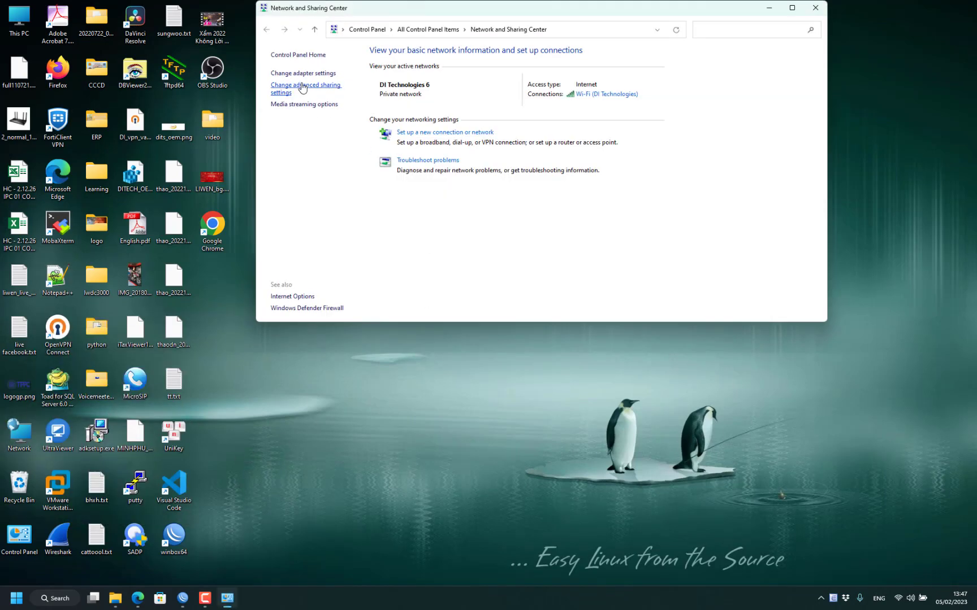
{"action": "left_click", "coordinate": [303, 73]}
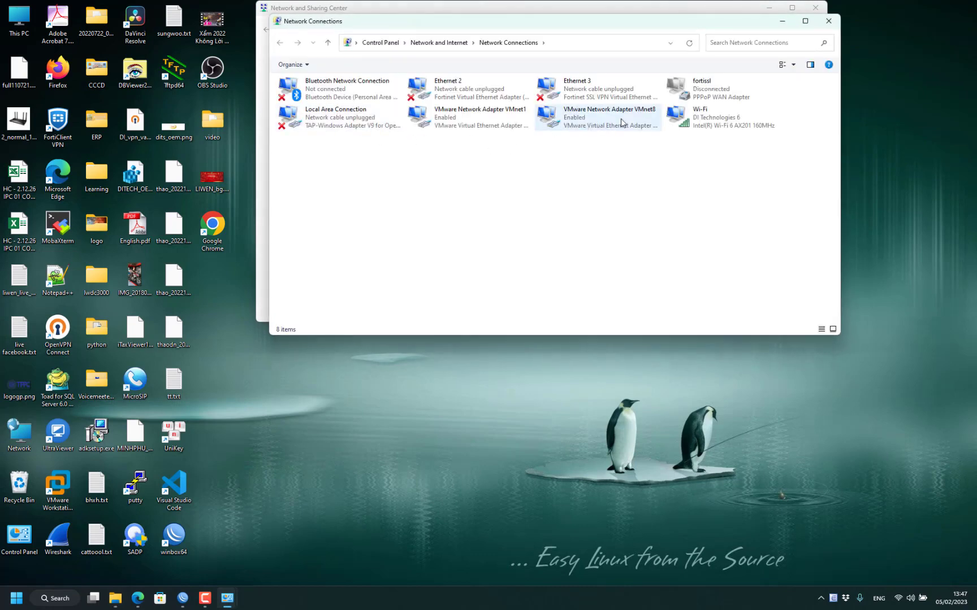
{"action": "double_click", "coordinate": [706, 117]}
{"action": "left_click", "coordinate": [434, 312]}
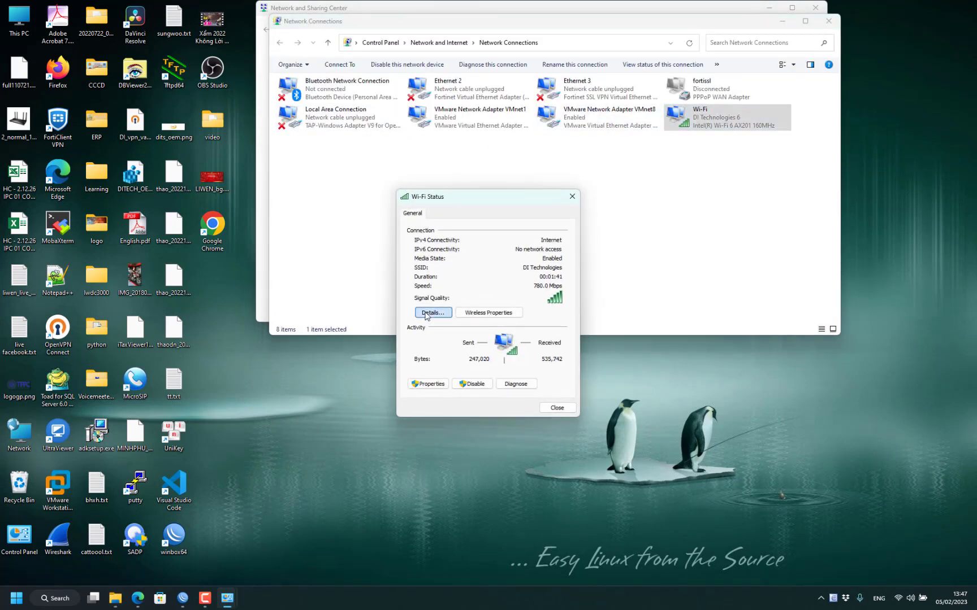
{"action": "left_click_drag", "start_coordinate": [504, 224], "coordinate": [400, 254]}
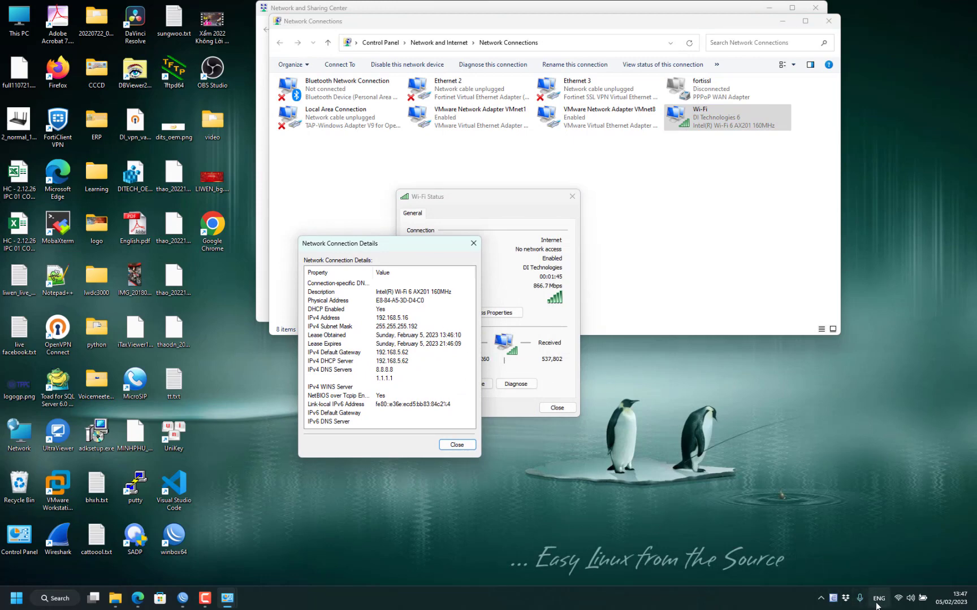
- Connect the laptop's Wi-Fi to the DINH STUDIO network and close the status windows
{"action": "left_click", "coordinate": [895, 602]}
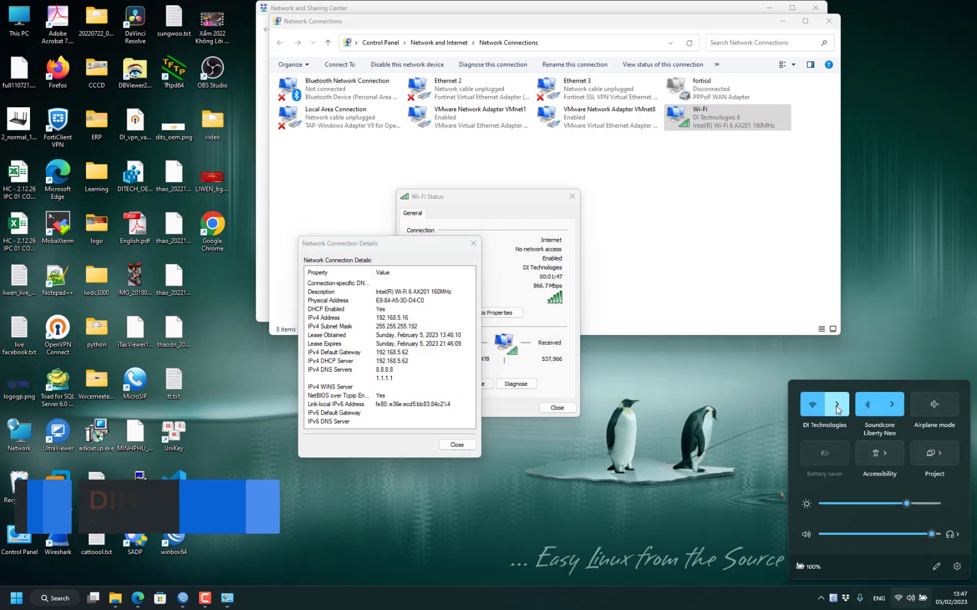
{"action": "left_click", "coordinate": [842, 464]}
{"action": "left_click", "coordinate": [898, 481]}
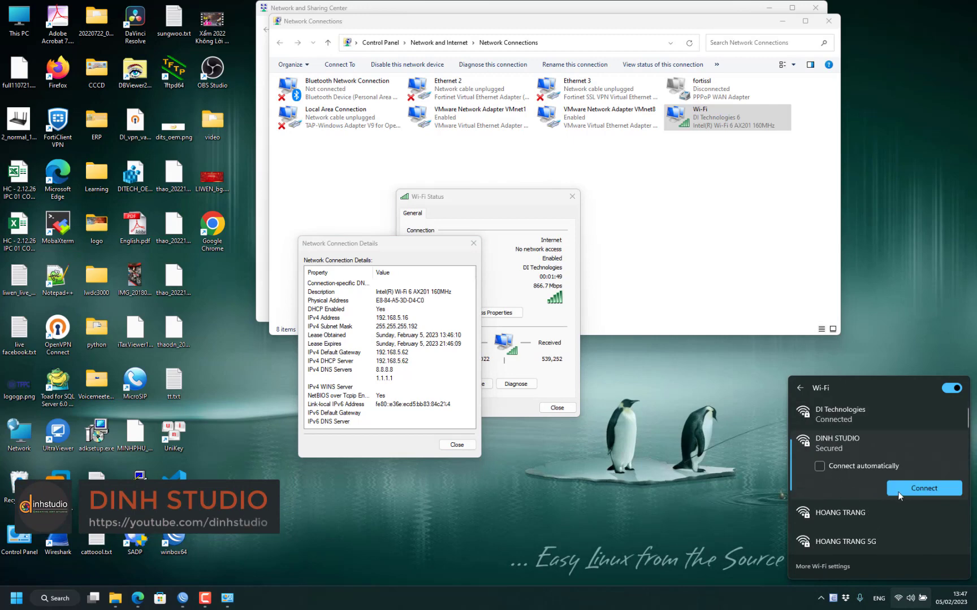
{"action": "left_click", "coordinate": [917, 493]}
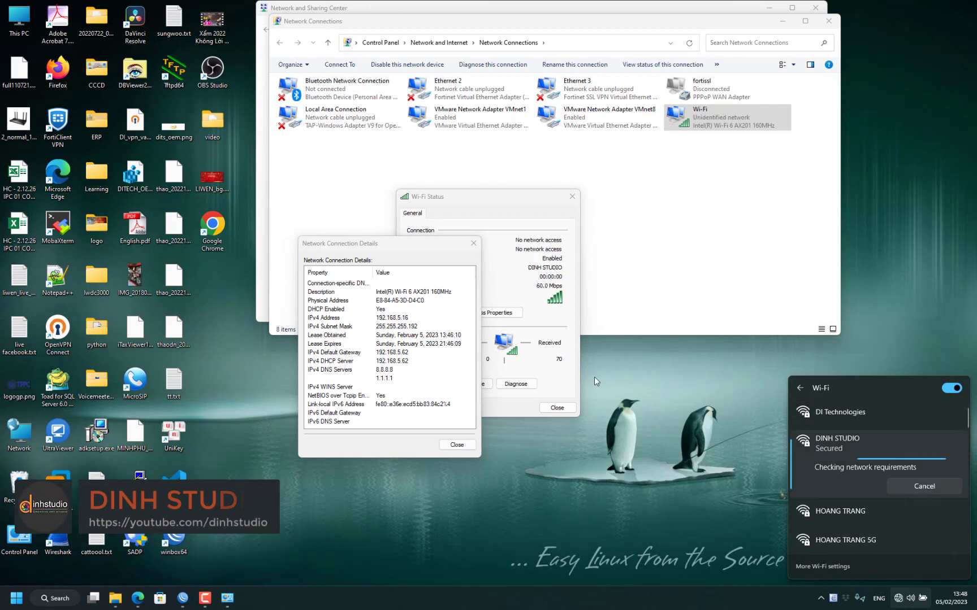
{"action": "left_click", "coordinate": [456, 445]}
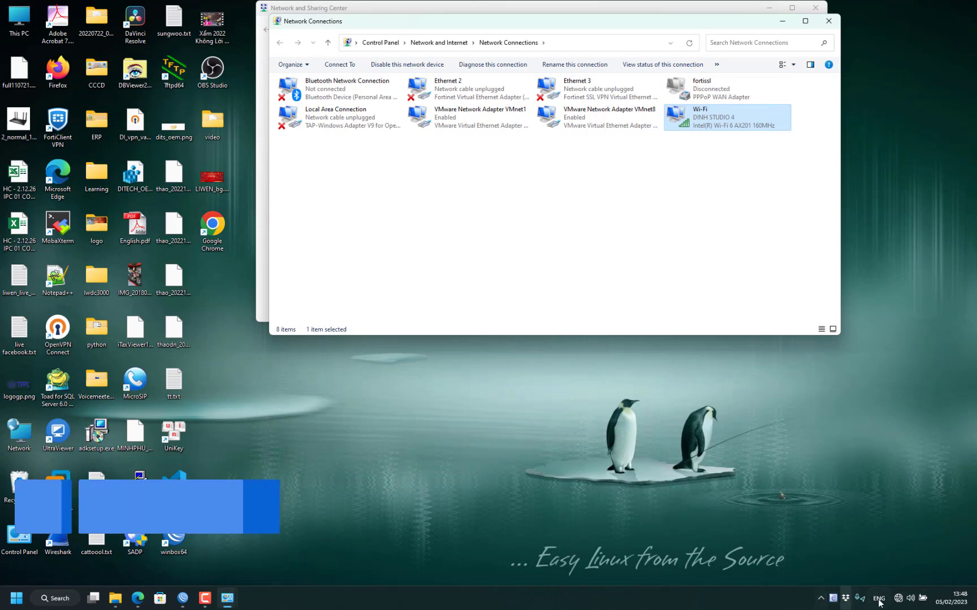
{"action": "left_click", "coordinate": [900, 599]}
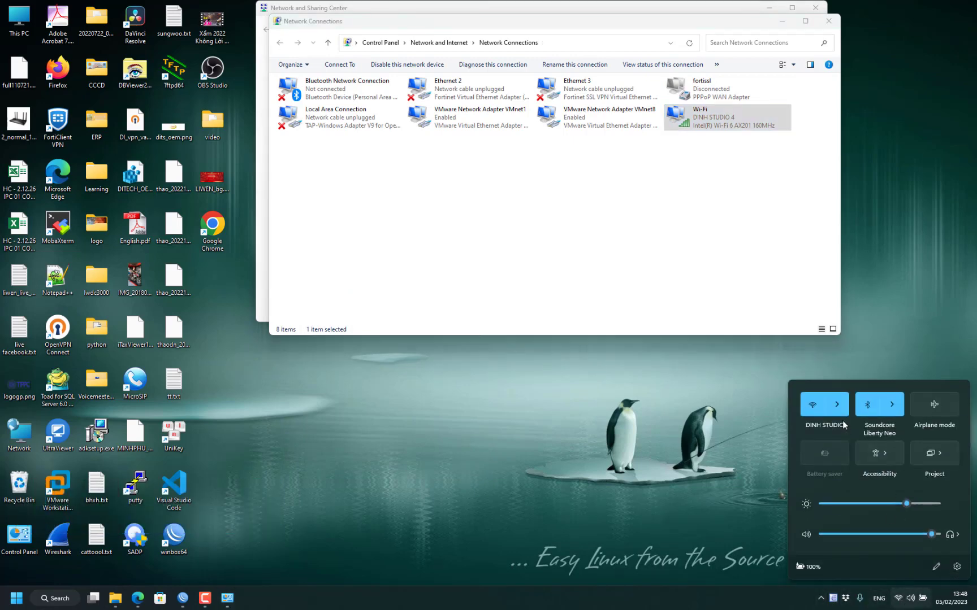
{"action": "double_click", "coordinate": [701, 128]}
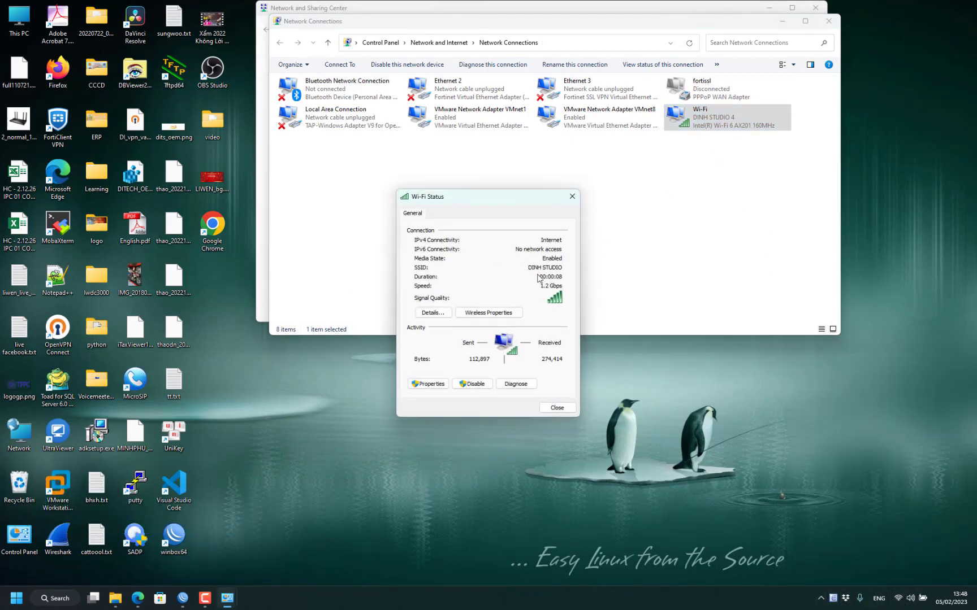
{"action": "left_click", "coordinate": [432, 313]}
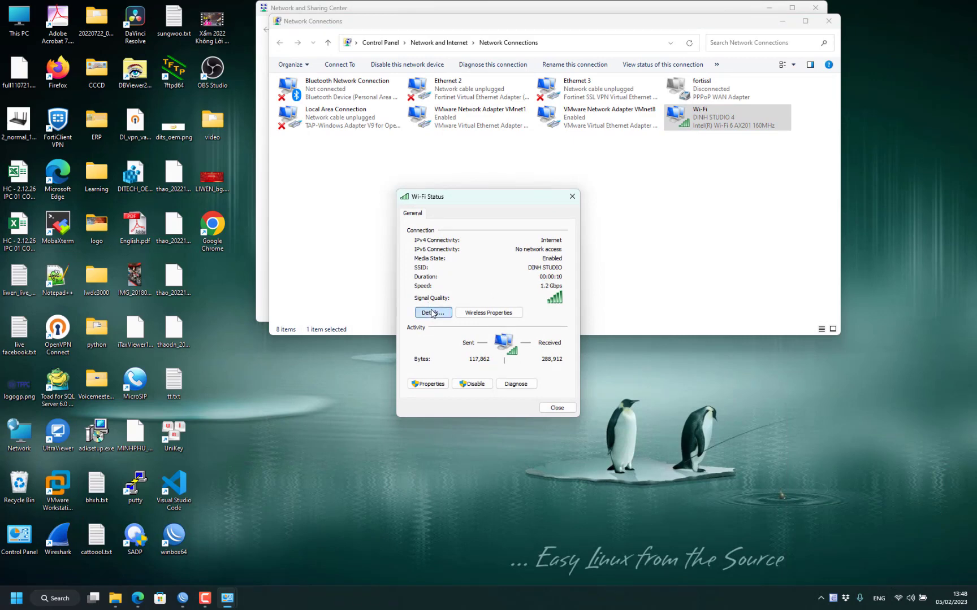
{"action": "left_click", "coordinate": [502, 295]}
{"action": "left_click", "coordinate": [502, 287]}
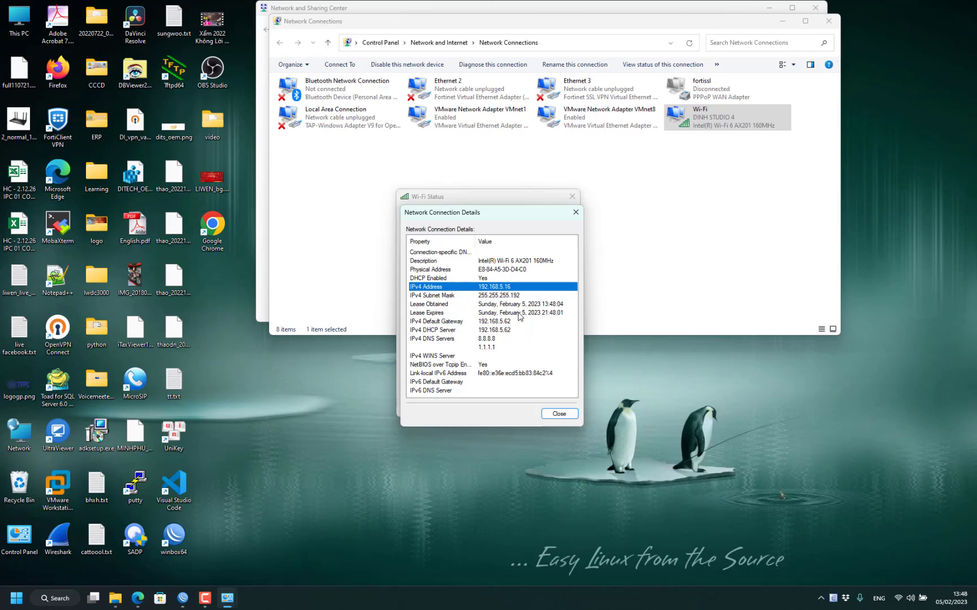
{"action": "left_click", "coordinate": [559, 414]}
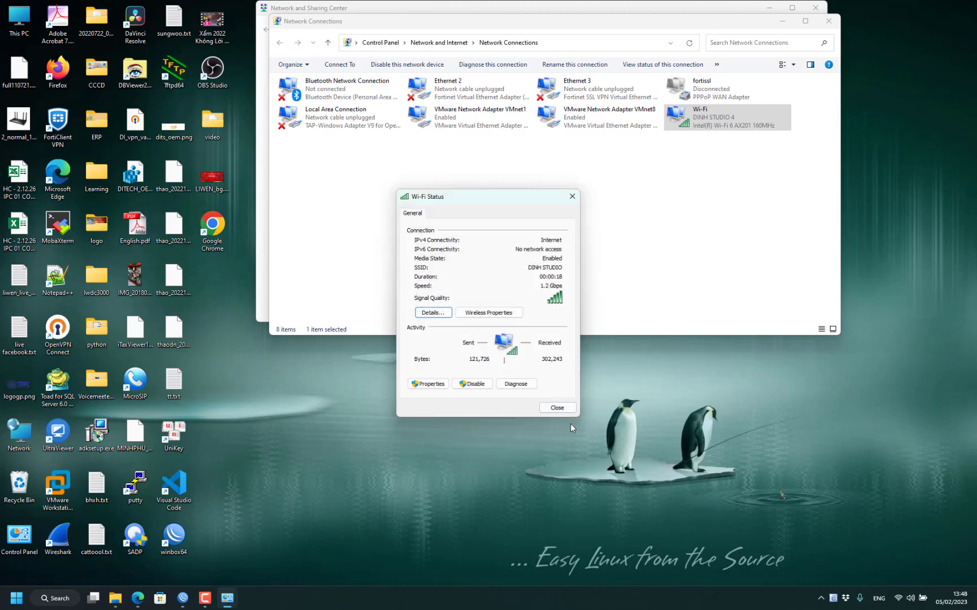
{"action": "left_click", "coordinate": [557, 408]}
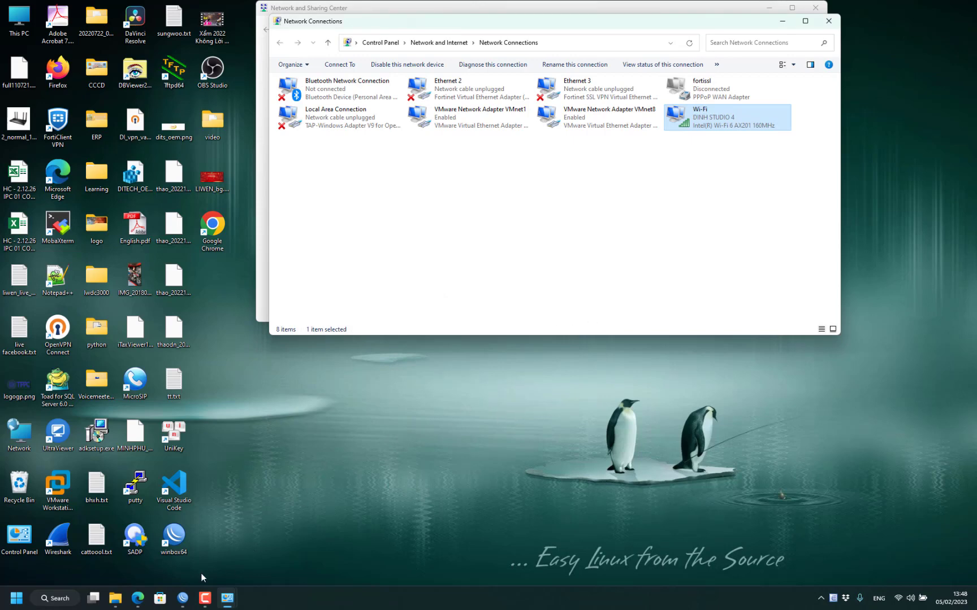
- Reconnect WinBox to 192.168.5.62, select the ArcherAX10 lease at 192.168.5.12, then minimize WinBox
{"action": "left_click", "coordinate": [182, 598]}
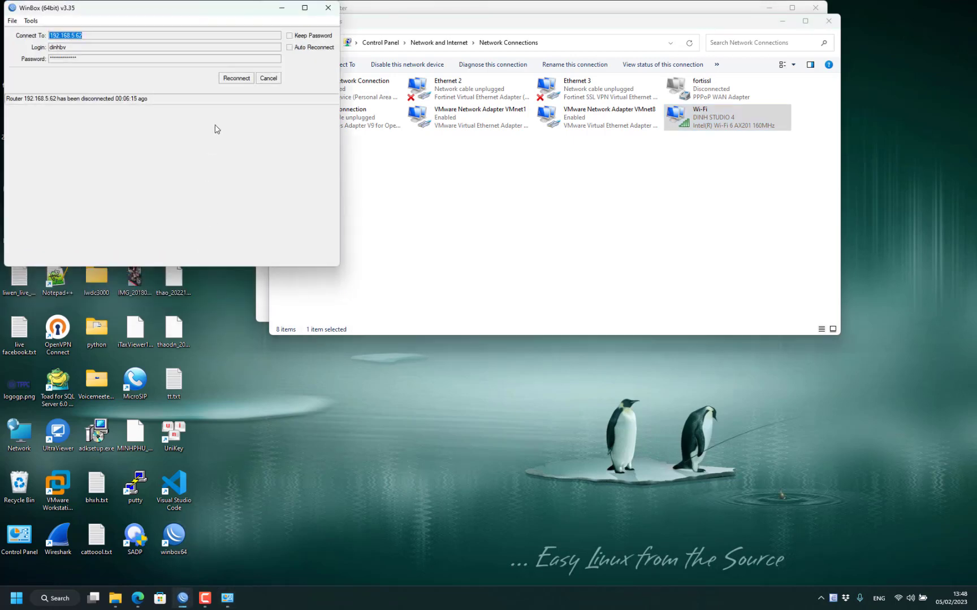
{"action": "left_click", "coordinate": [232, 79]}
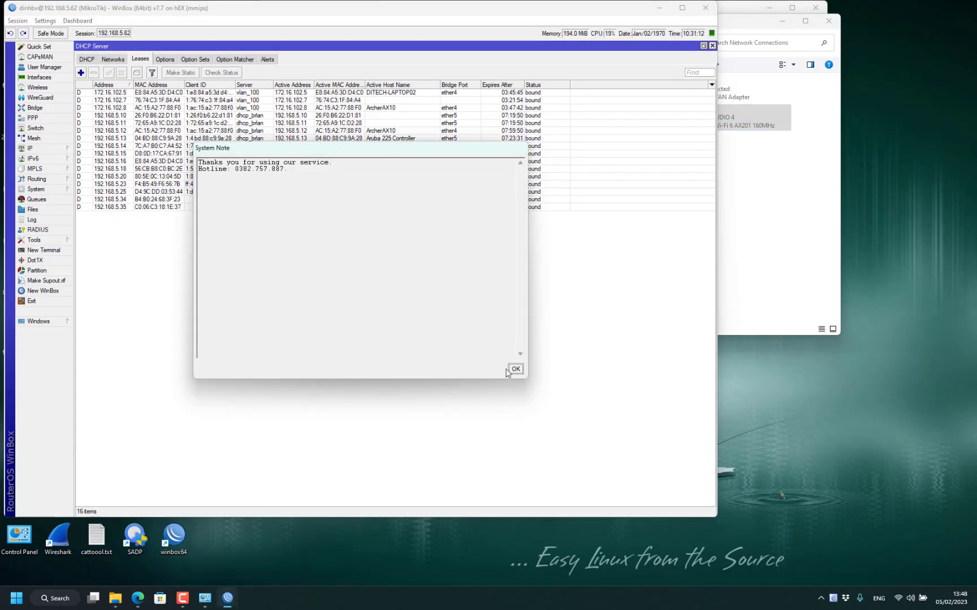
{"action": "left_click", "coordinate": [516, 370]}
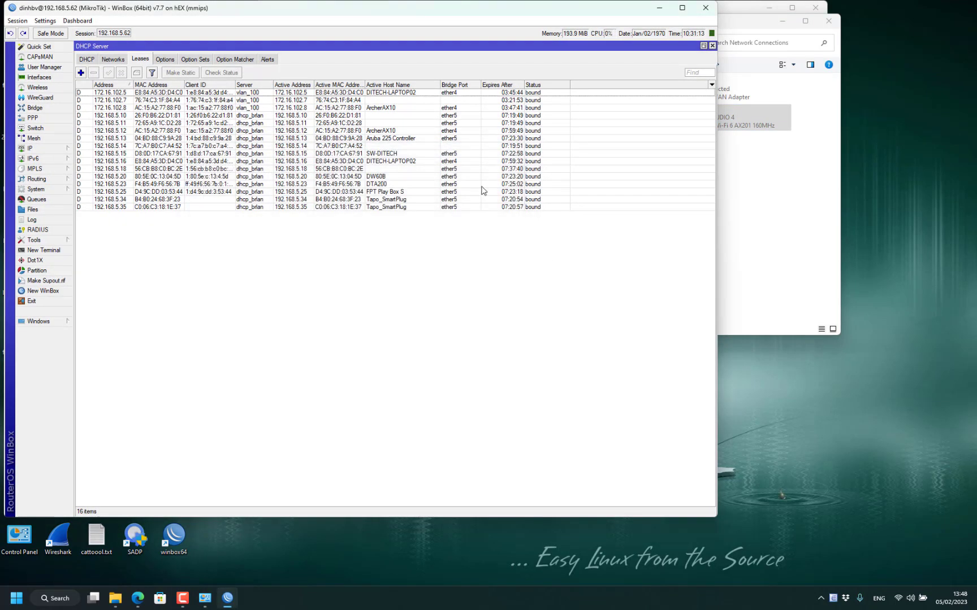
{"action": "left_click", "coordinate": [378, 132]}
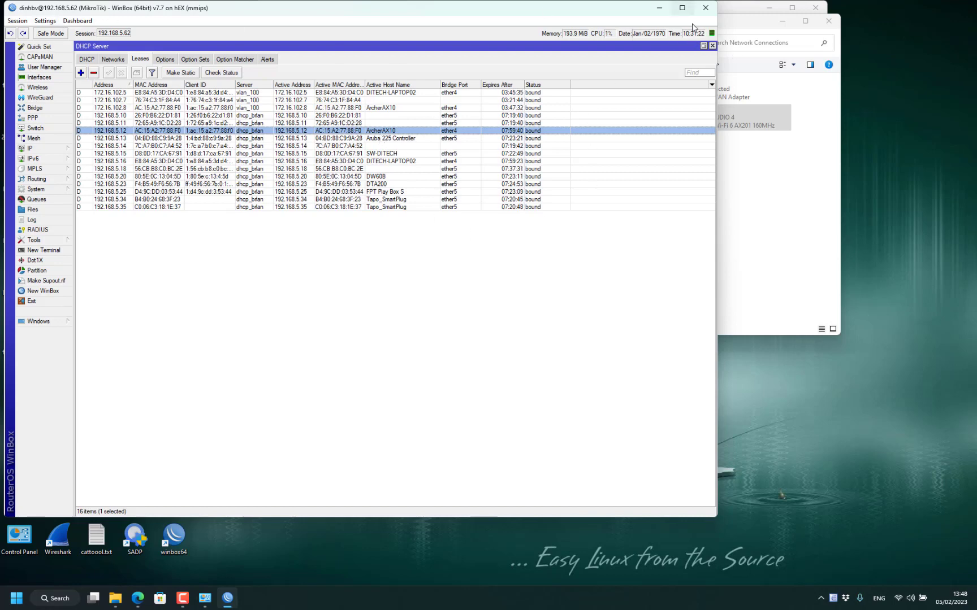
{"action": "left_click", "coordinate": [659, 8]}
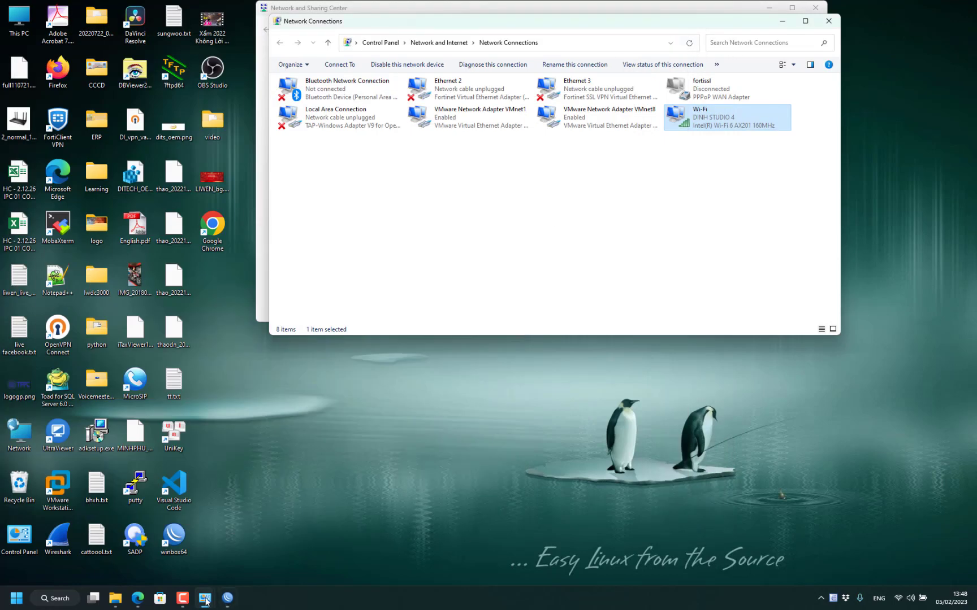
- Load the router page at 192.168.5.12 in Edge
{"action": "left_click", "coordinate": [138, 598]}
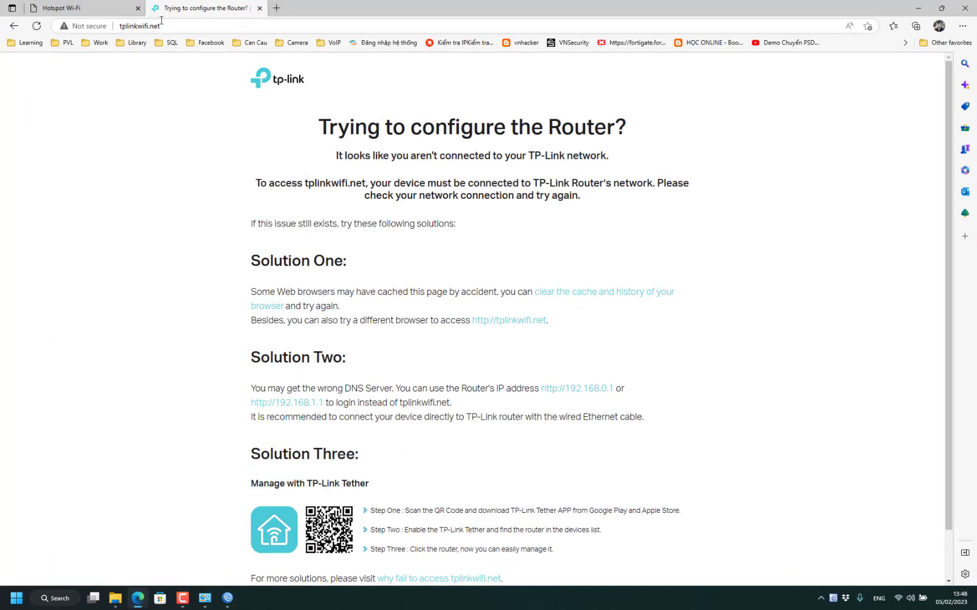
{"action": "left_click", "coordinate": [184, 23]}
{"action": "type", "text": "1"}
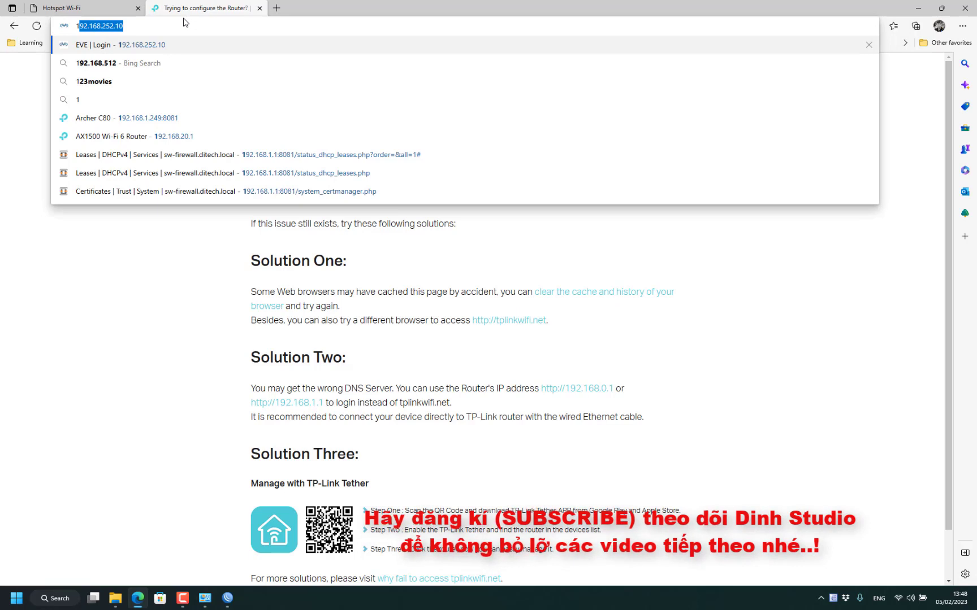
{"action": "type", "text": "92.1"}
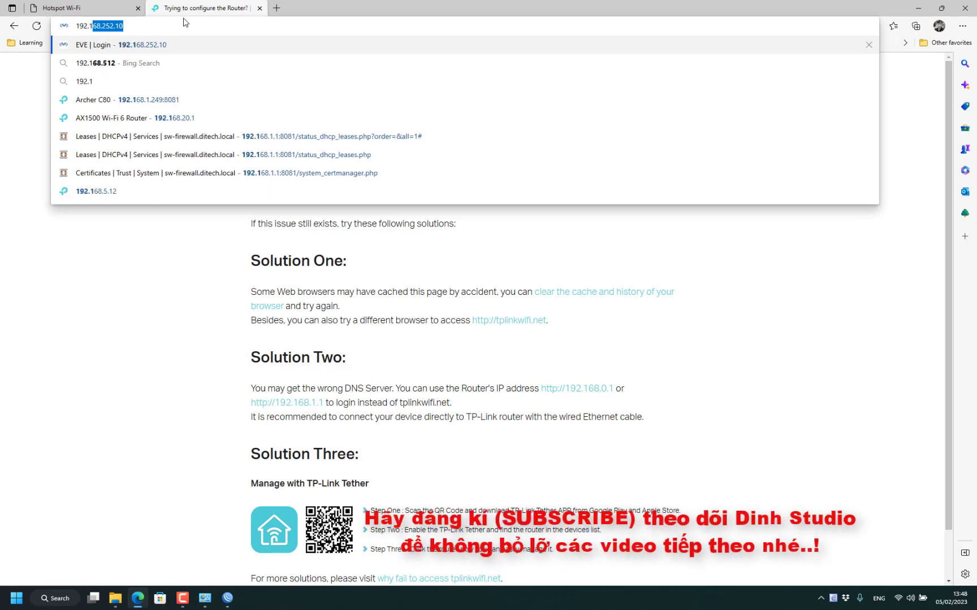
{"action": "type", "text": "68.5.1"}
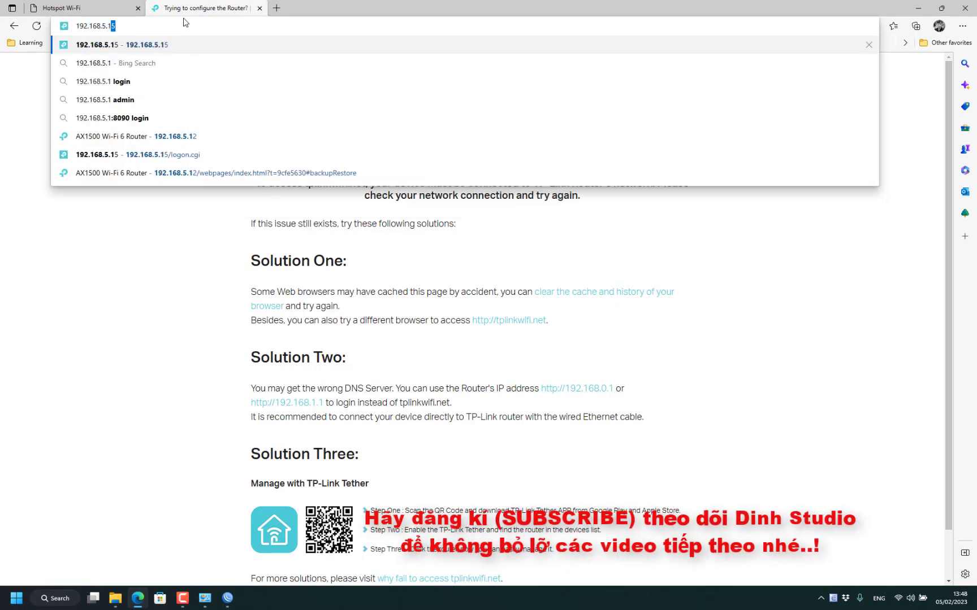
{"action": "type", "text": "2"}
{"action": "key", "text": "Return"}
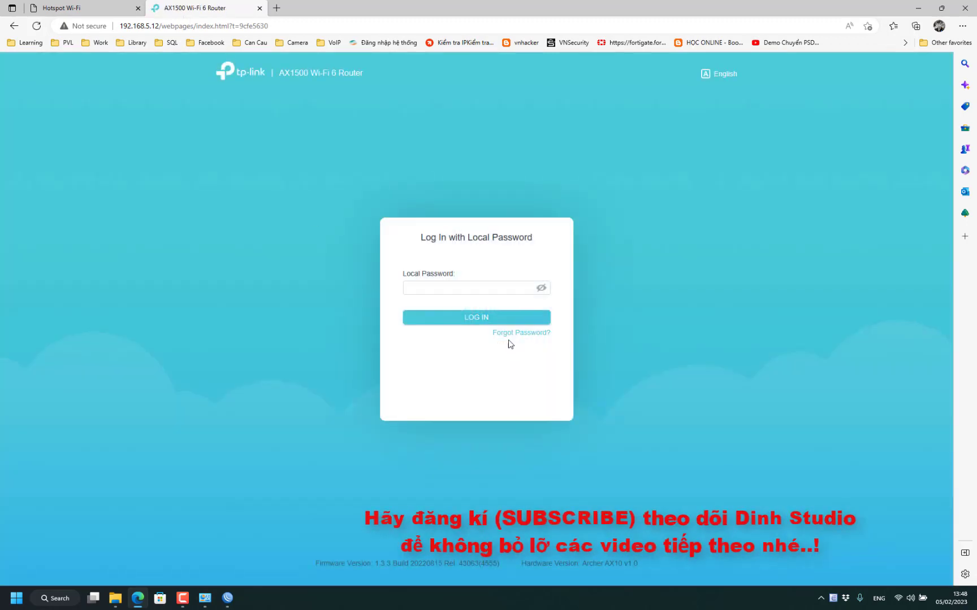
- Enter the local login password, replacing the wrong one after a failed attempt
{"action": "left_click", "coordinate": [495, 288]}
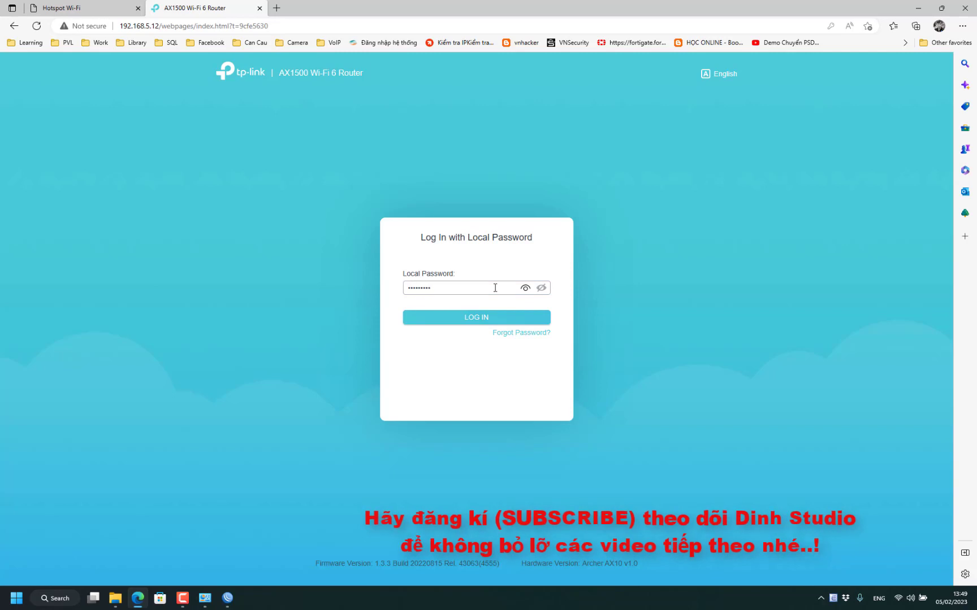
{"action": "key", "text": "Return"}
{"action": "key", "text": "ctrl+a"}
{"action": "type", "text": "adm"}
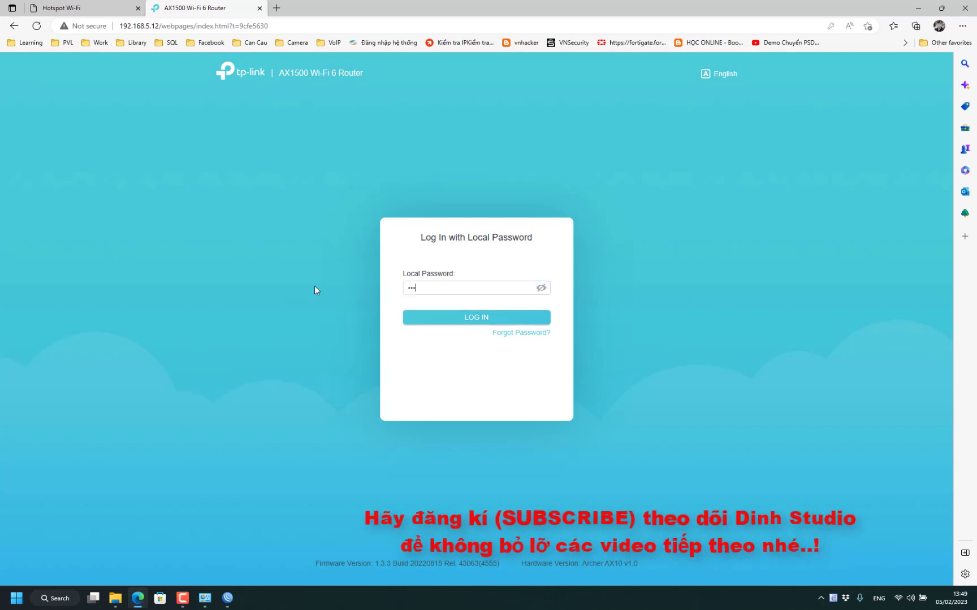
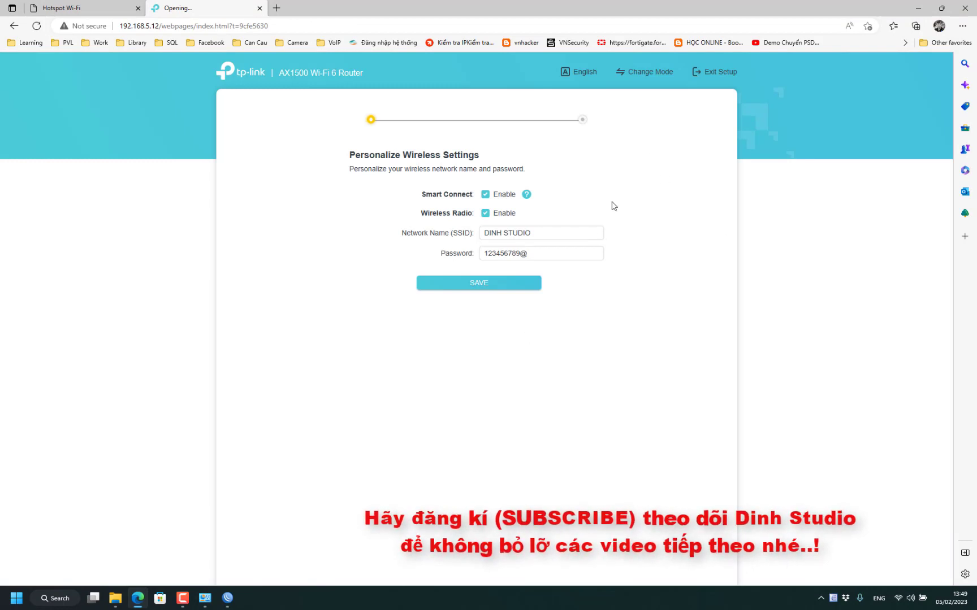
- Exit quick setup, enable Smart Connect with security None, and view LAN (Dynamic IP 192.168.5.12)
{"action": "left_click", "coordinate": [718, 75]}
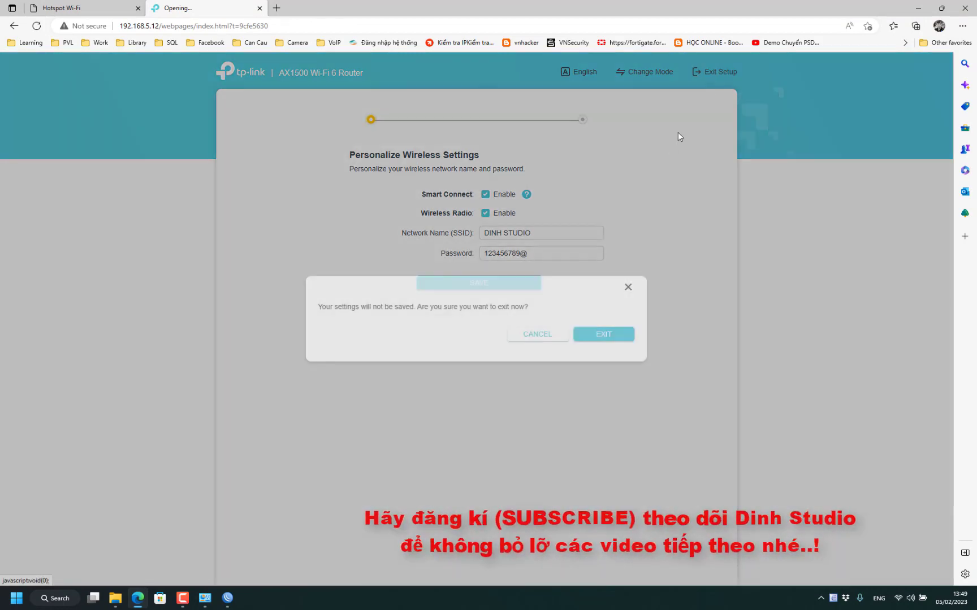
{"action": "left_click", "coordinate": [595, 338]}
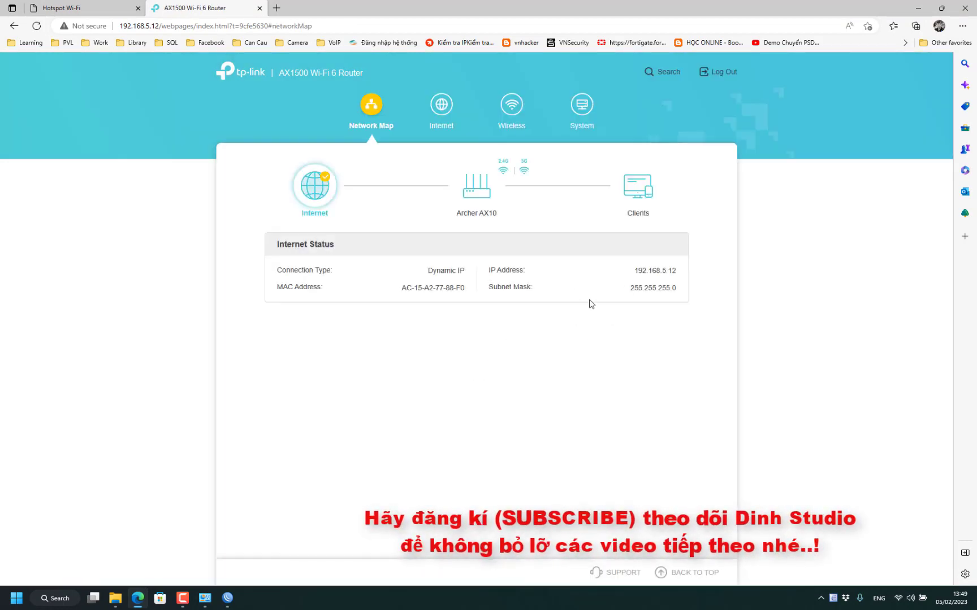
{"action": "left_click", "coordinate": [512, 105]}
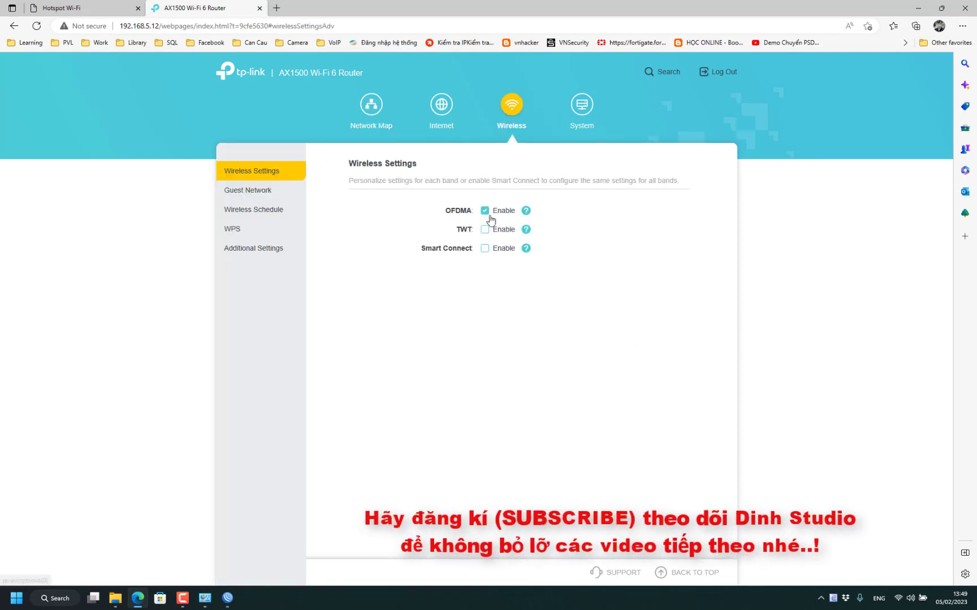
{"action": "left_click", "coordinate": [485, 248]}
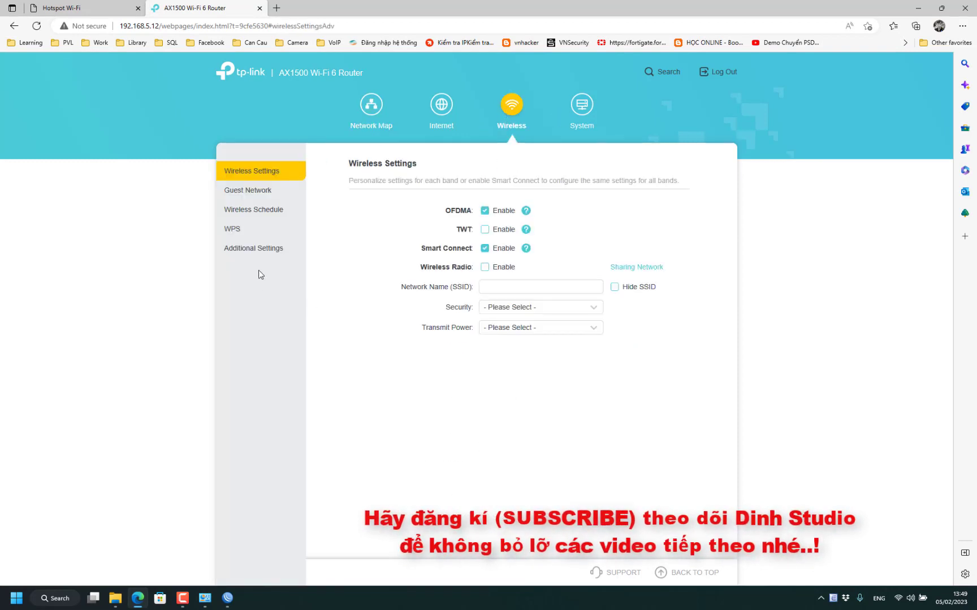
{"action": "left_click", "coordinate": [555, 311]}
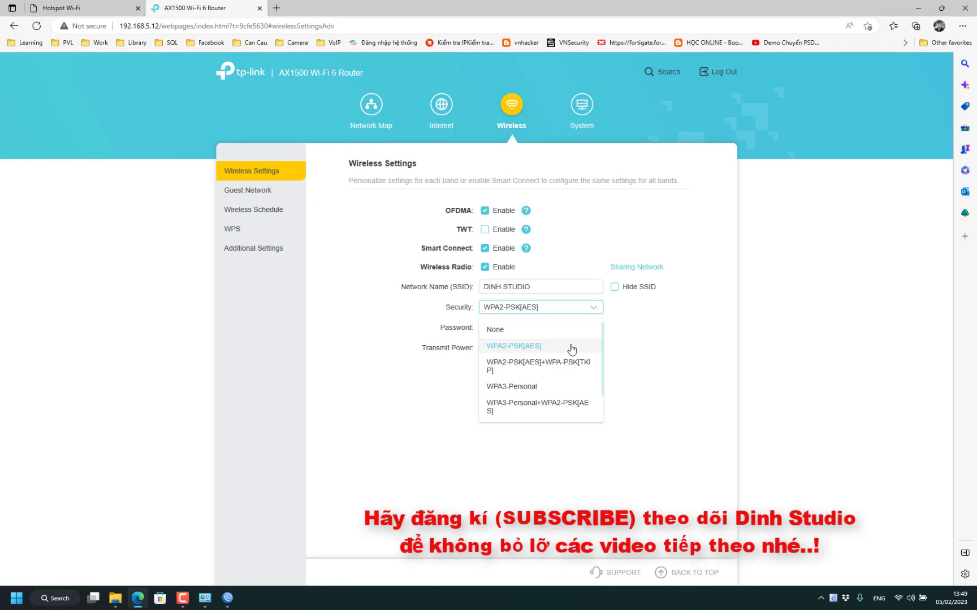
{"action": "left_click", "coordinate": [513, 330]}
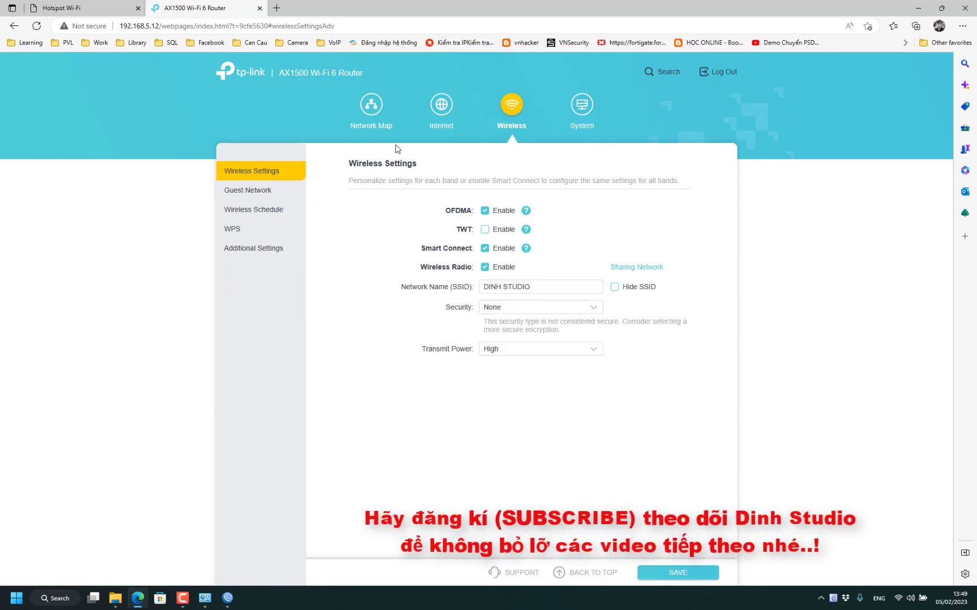
{"action": "left_click", "coordinate": [451, 111]}
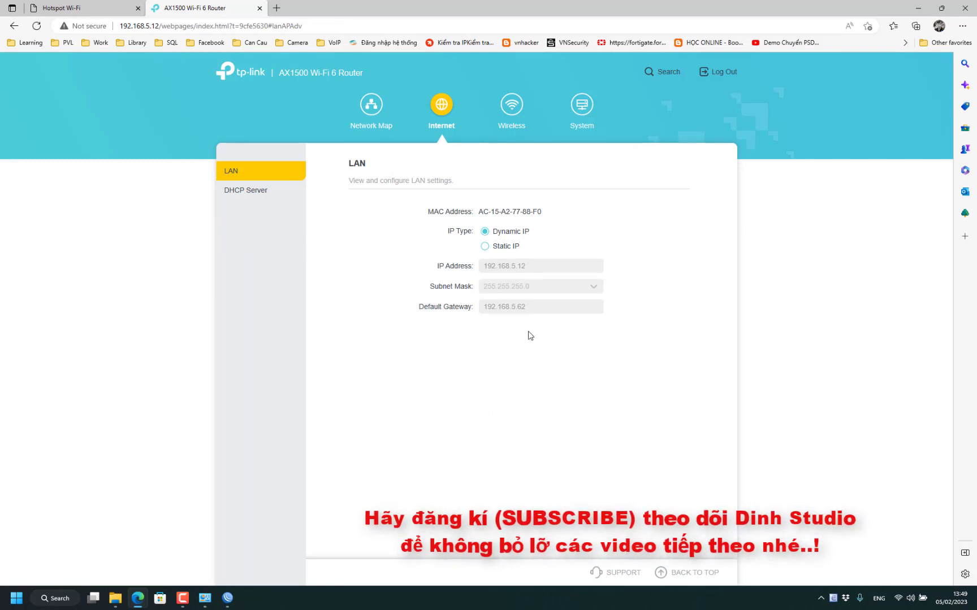
- Review the DHCP Server settings and the Network Map's connected clients list
{"action": "left_click", "coordinate": [257, 191]}
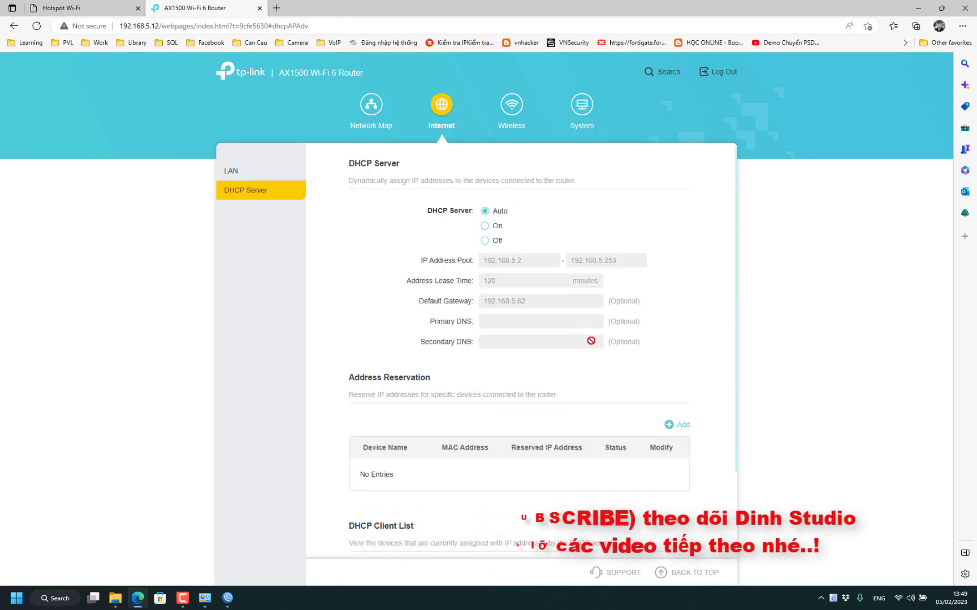
{"action": "left_click", "coordinate": [392, 114]}
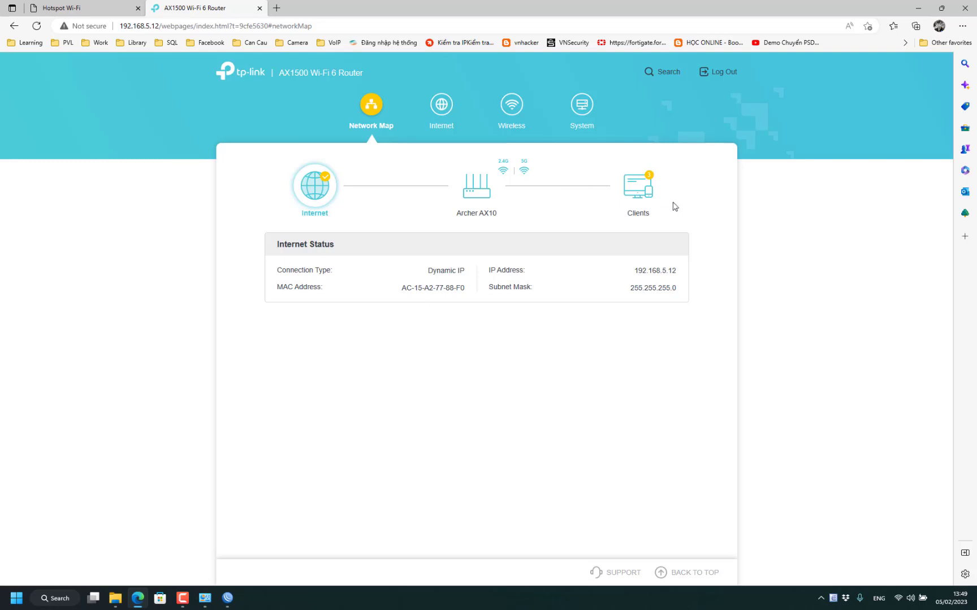
{"action": "left_click", "coordinate": [648, 199]}
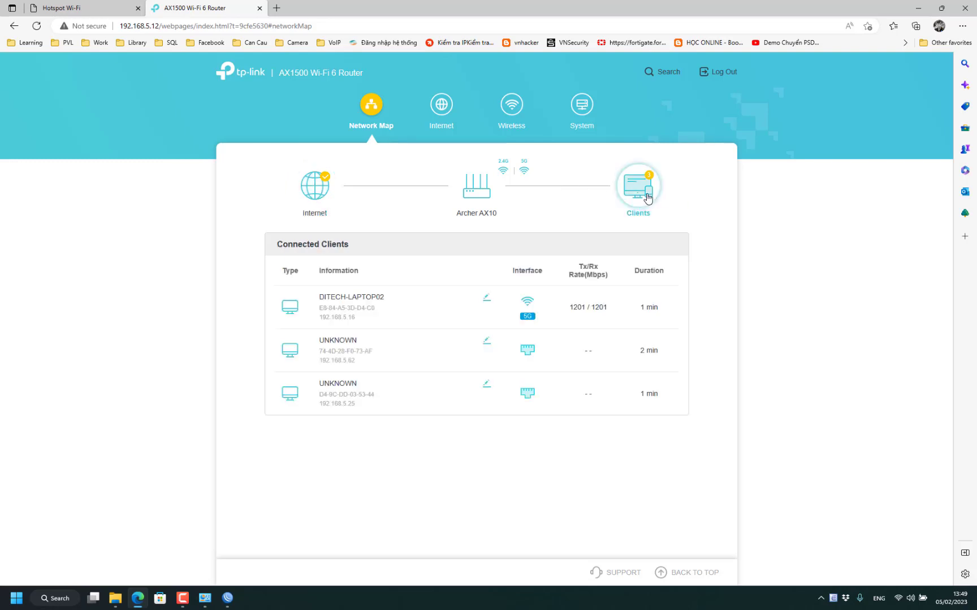
{"action": "left_click", "coordinate": [509, 113]}
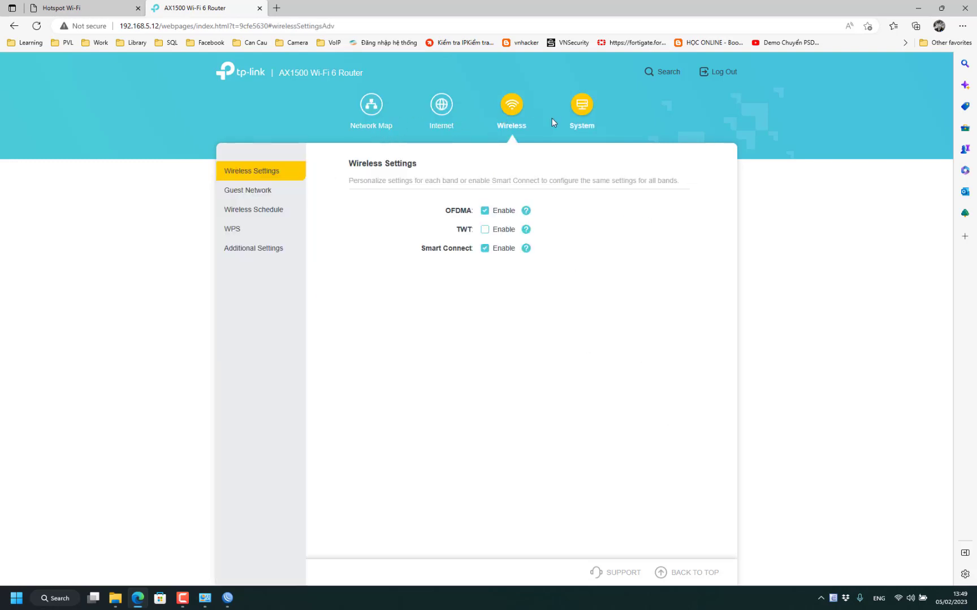
- Browse the System pages: operation mode, system log, firmware update, backup/restore and administration
{"action": "left_click", "coordinate": [584, 115]}
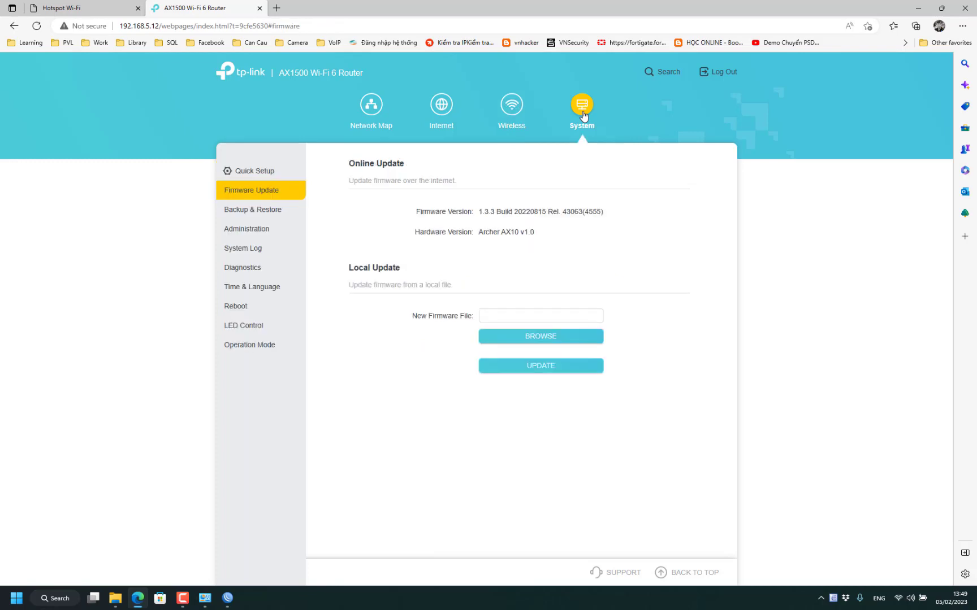
{"action": "left_click", "coordinate": [254, 346]}
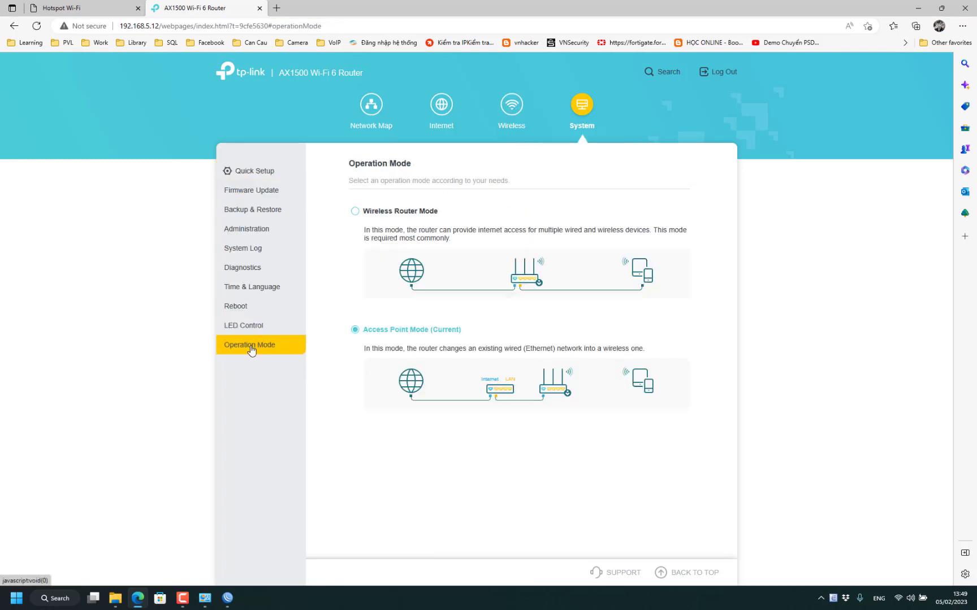
{"action": "left_click", "coordinate": [246, 252]}
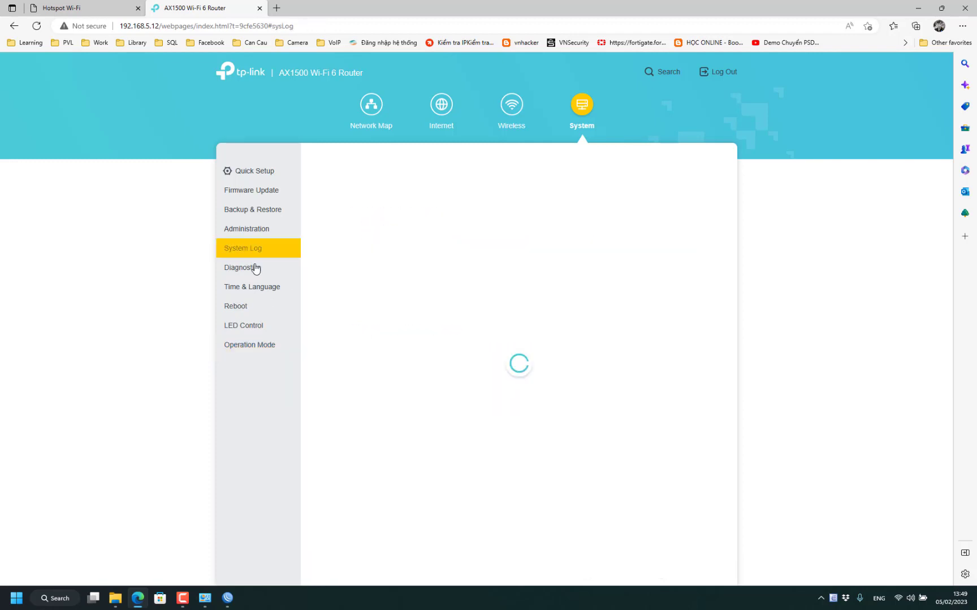
{"action": "left_click", "coordinate": [261, 191]}
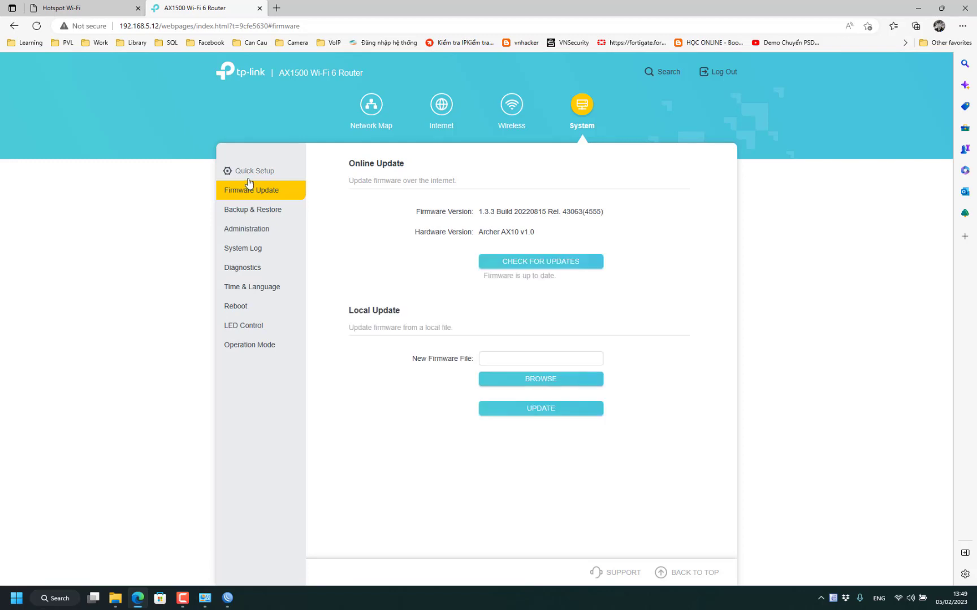
{"action": "left_click", "coordinate": [257, 210]}
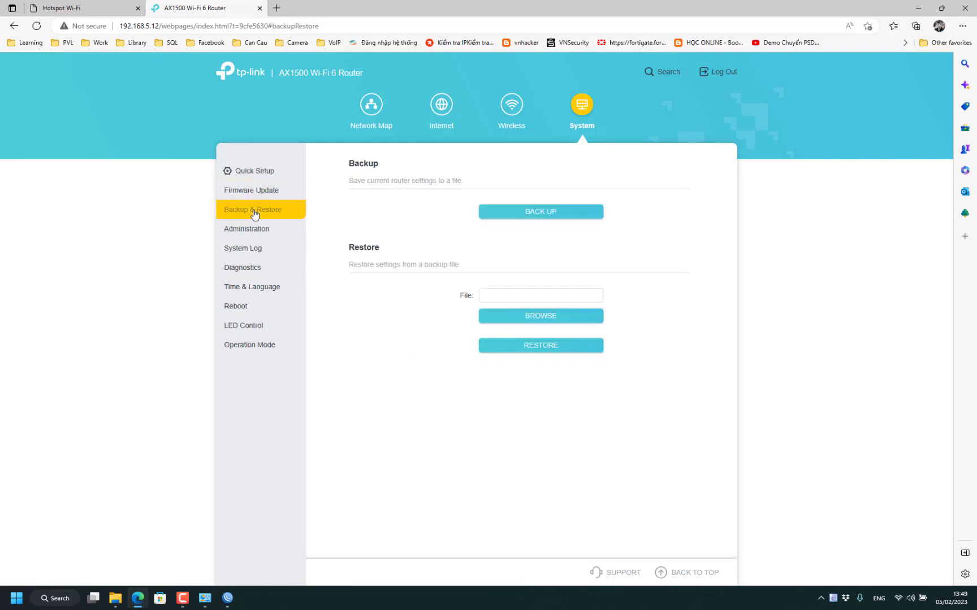
{"action": "left_click", "coordinate": [243, 229]}
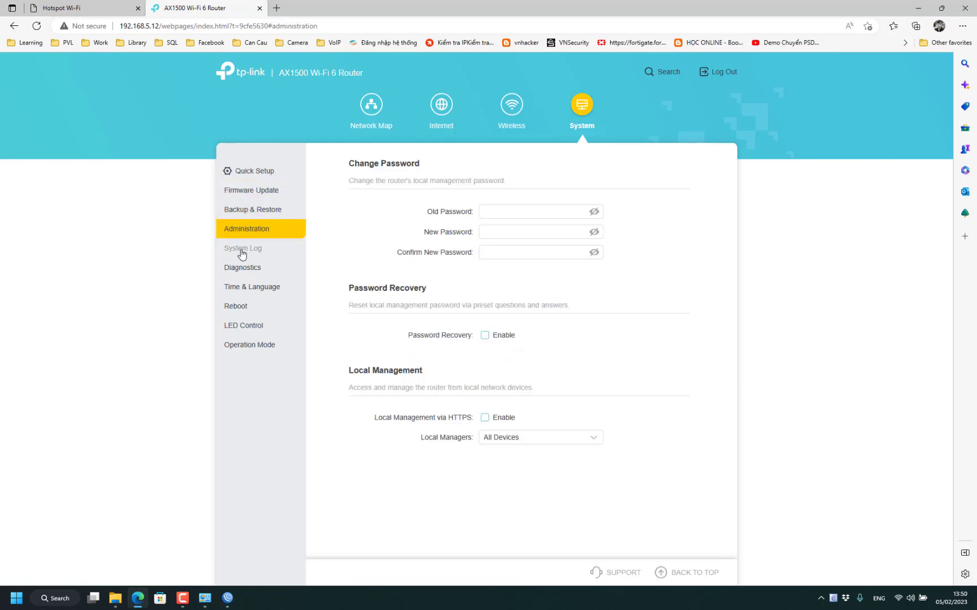
- Check log, diagnostics and time settings, then return to Wireless showing DINH STUDIO with WPA2-PSK[AES]
{"action": "left_click", "coordinate": [243, 250]}
{"action": "left_click", "coordinate": [245, 270]}
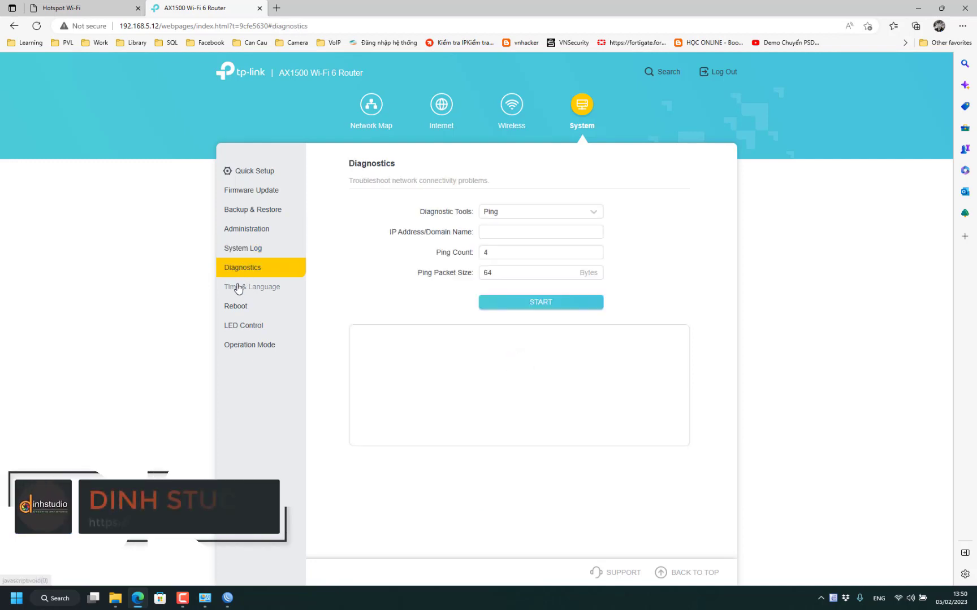
{"action": "left_click", "coordinate": [243, 287]}
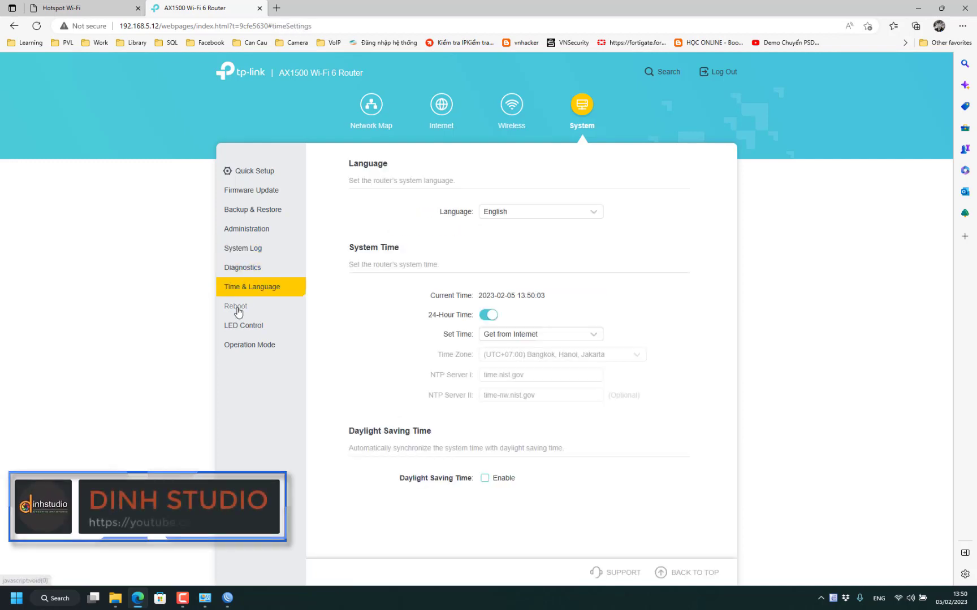
{"action": "left_click", "coordinate": [442, 107]}
{"action": "left_click", "coordinate": [510, 107]}
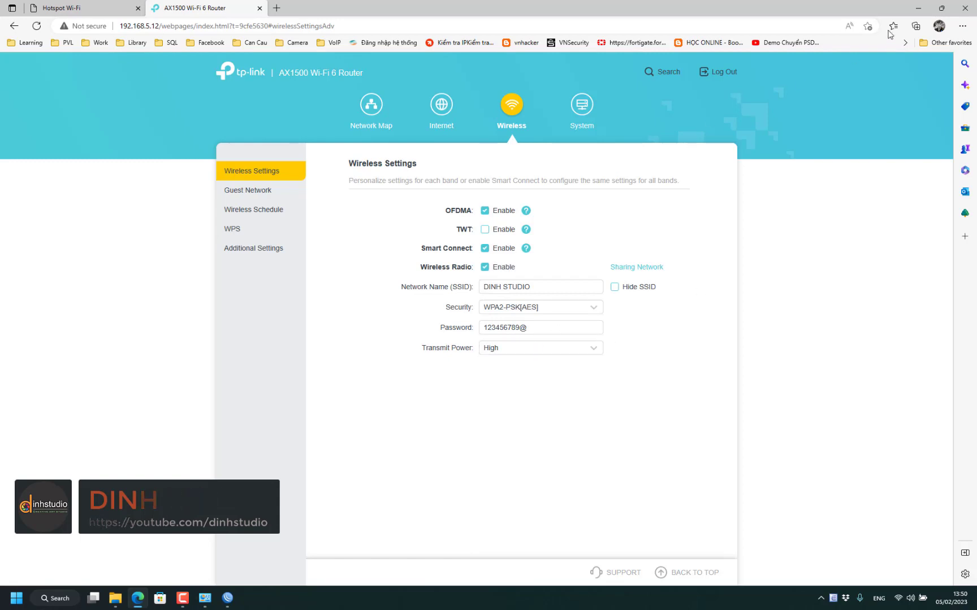
- Minimize the browser and switch back to the WinBox DHCP lease list showing ArcherAX10
{"action": "left_click", "coordinate": [918, 8]}
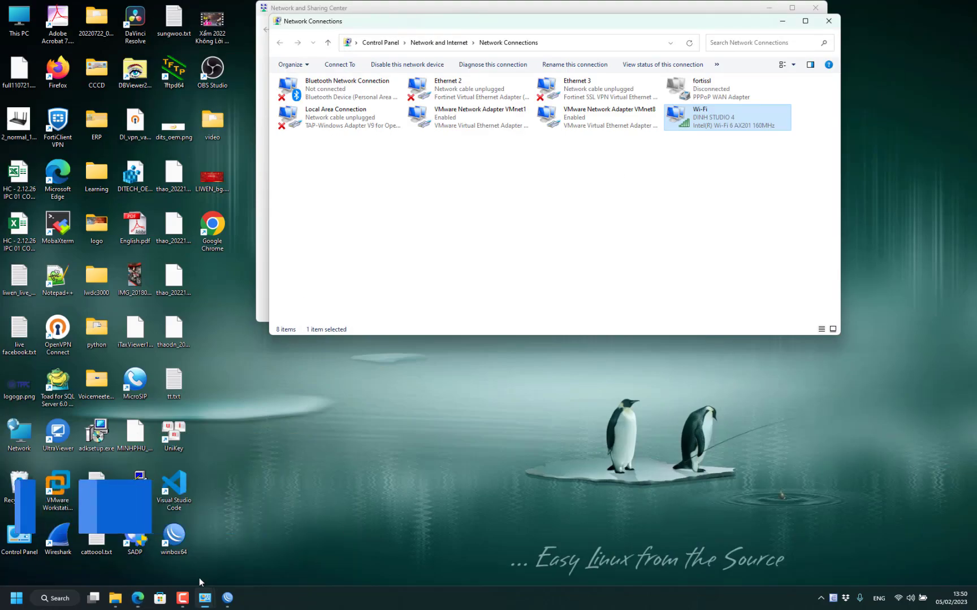
{"action": "left_click", "coordinate": [226, 599]}
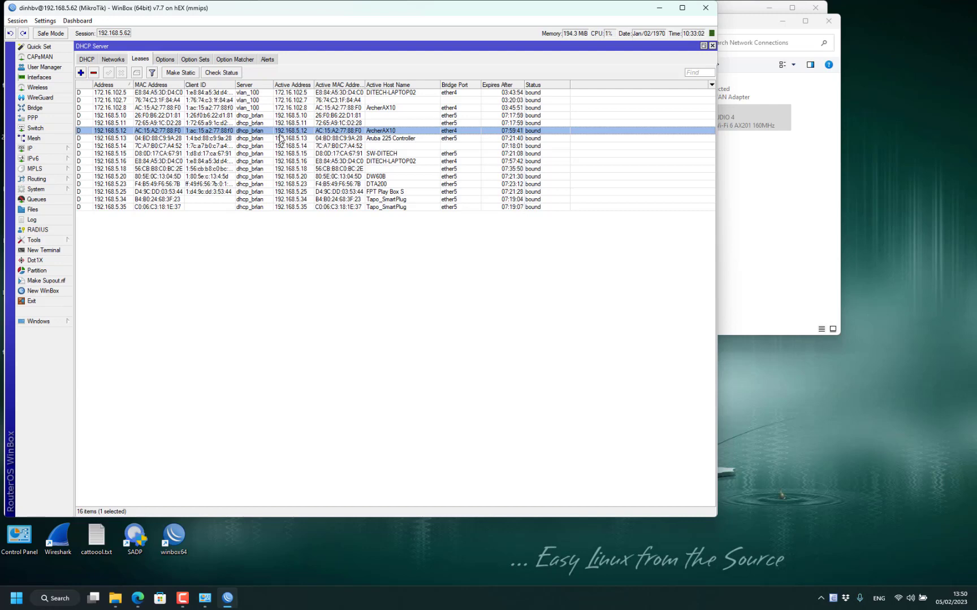
- Select the 192.168.5.12 lease and look through its context menu actions without choosing any
{"action": "right_click", "coordinate": [330, 134]}
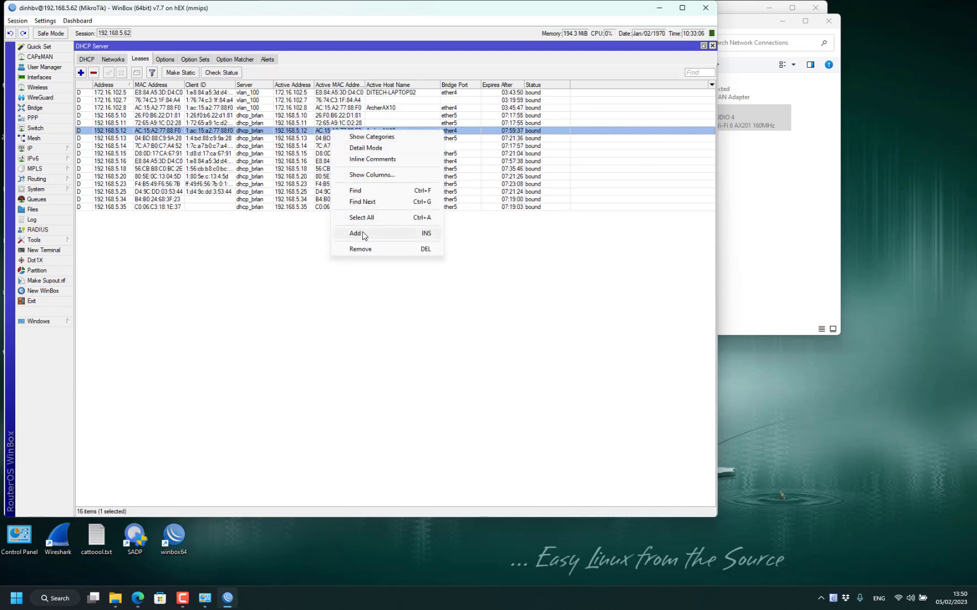
{"action": "left_click", "coordinate": [219, 275]}
{"action": "left_click", "coordinate": [116, 134]}
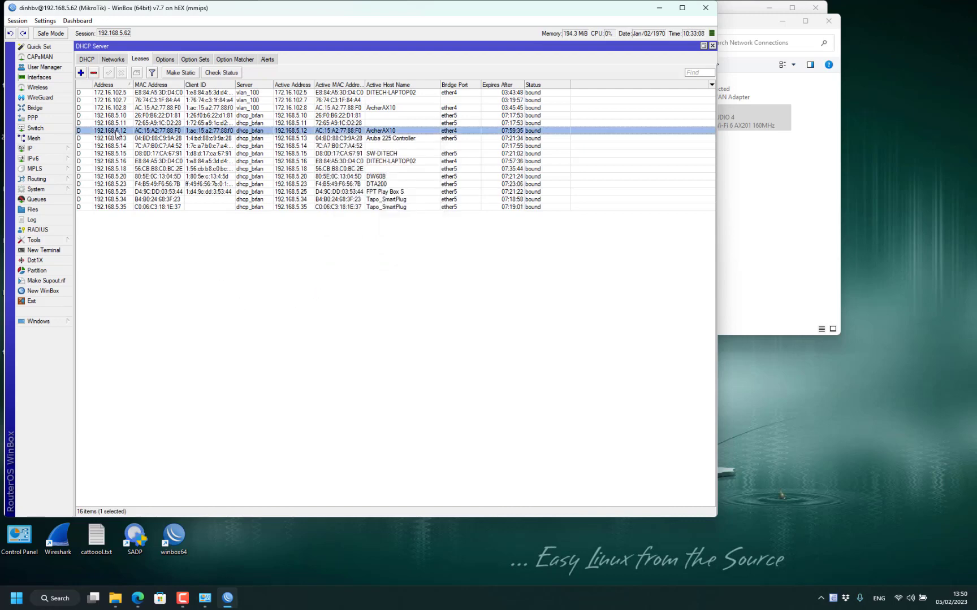
{"action": "right_click", "coordinate": [116, 134]}
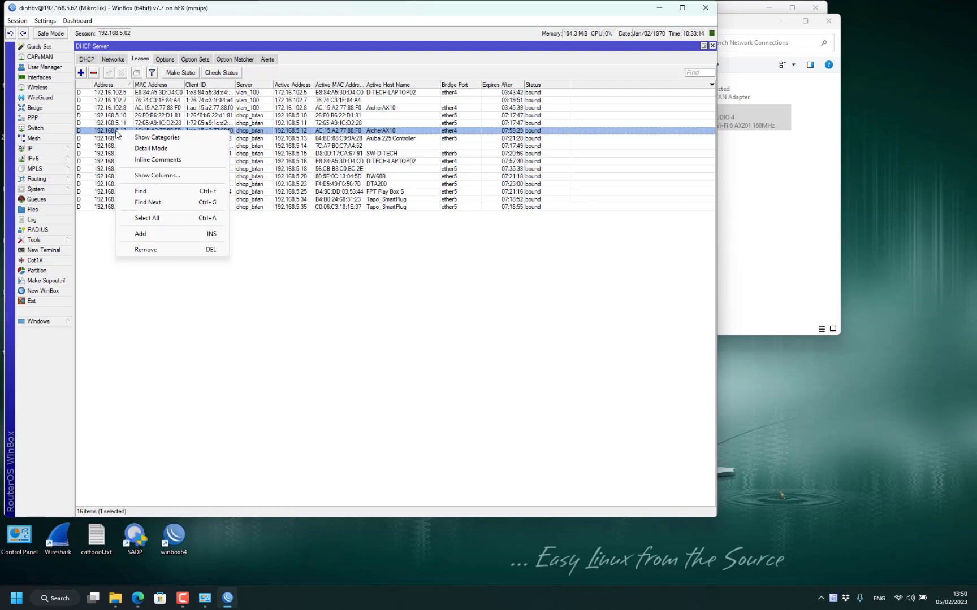
{"action": "left_click", "coordinate": [368, 323]}
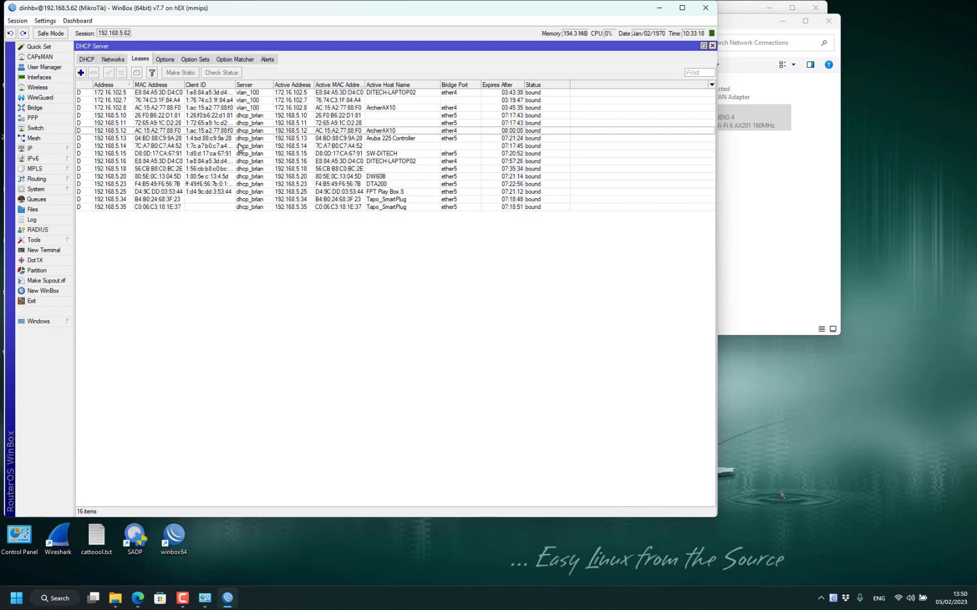
- Make the ArcherAX10 lease at 192.168.5.12 static from its lease details and confirm
{"action": "double_click", "coordinate": [120, 133]}
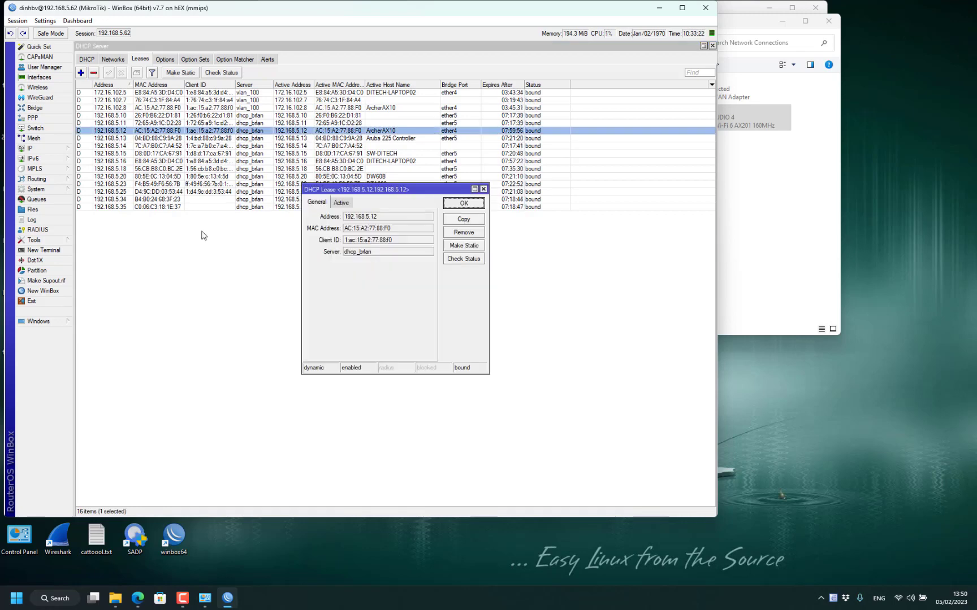
{"action": "left_click", "coordinate": [466, 251]}
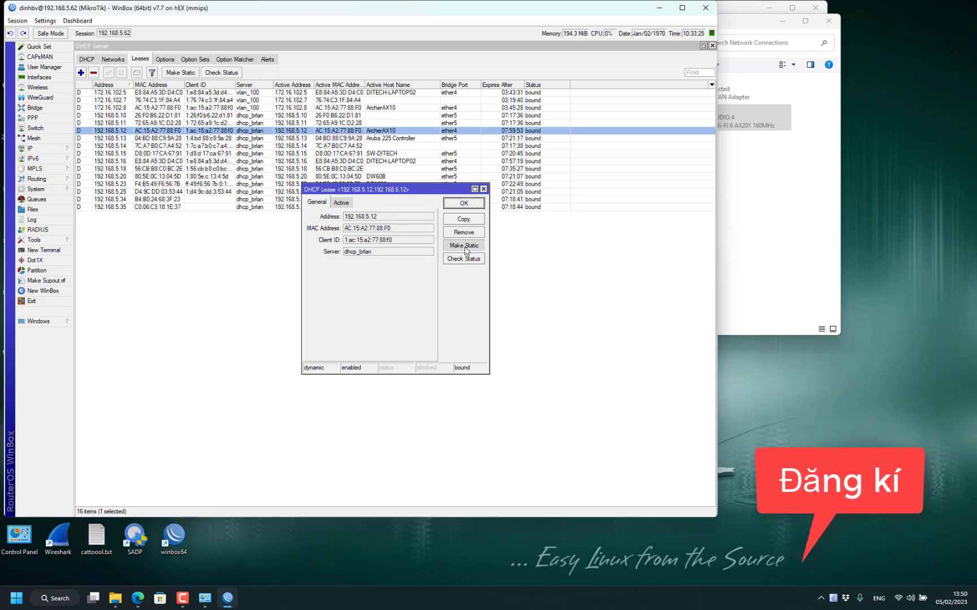
{"action": "left_click", "coordinate": [467, 205]}
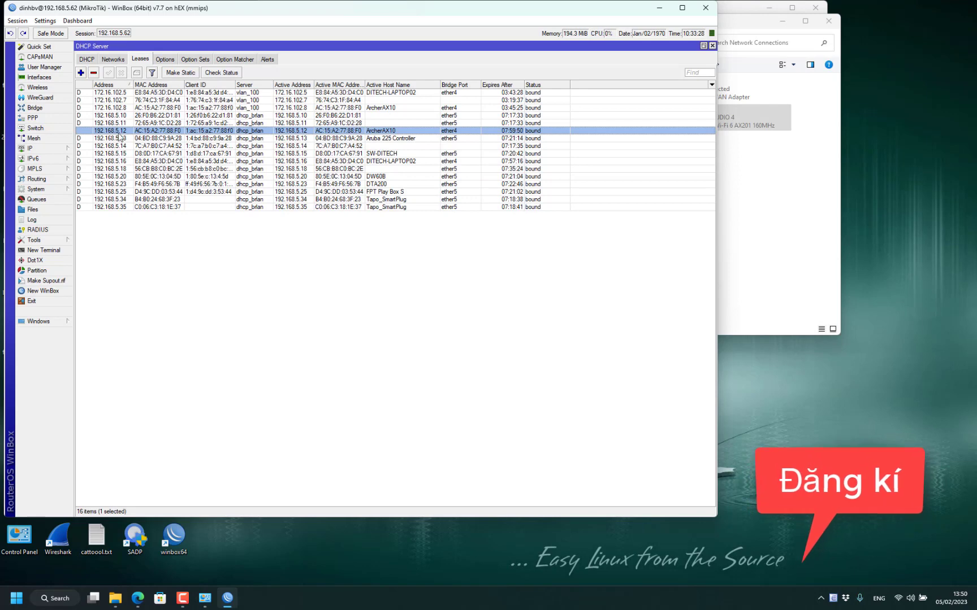
{"action": "left_click", "coordinate": [89, 132]}
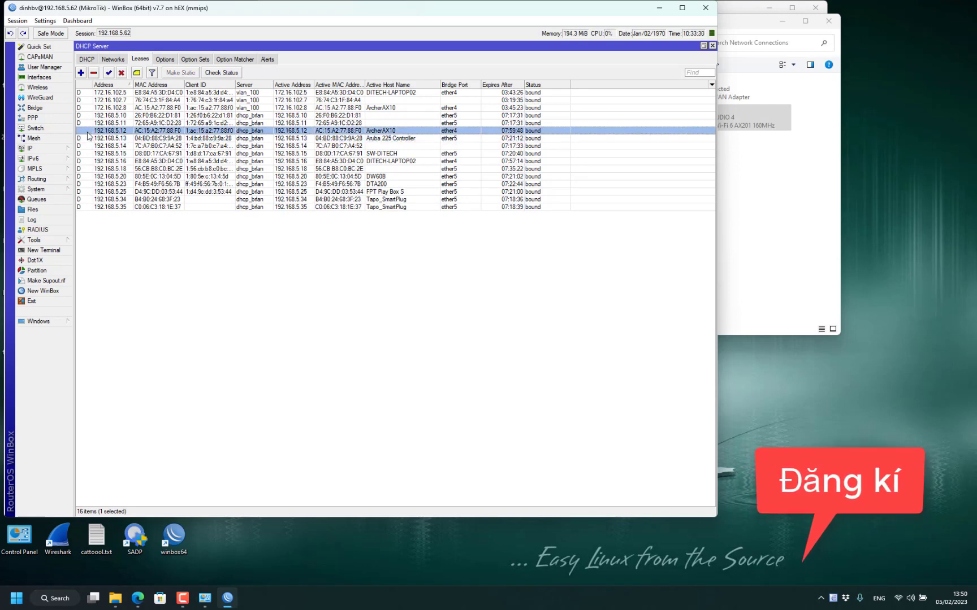